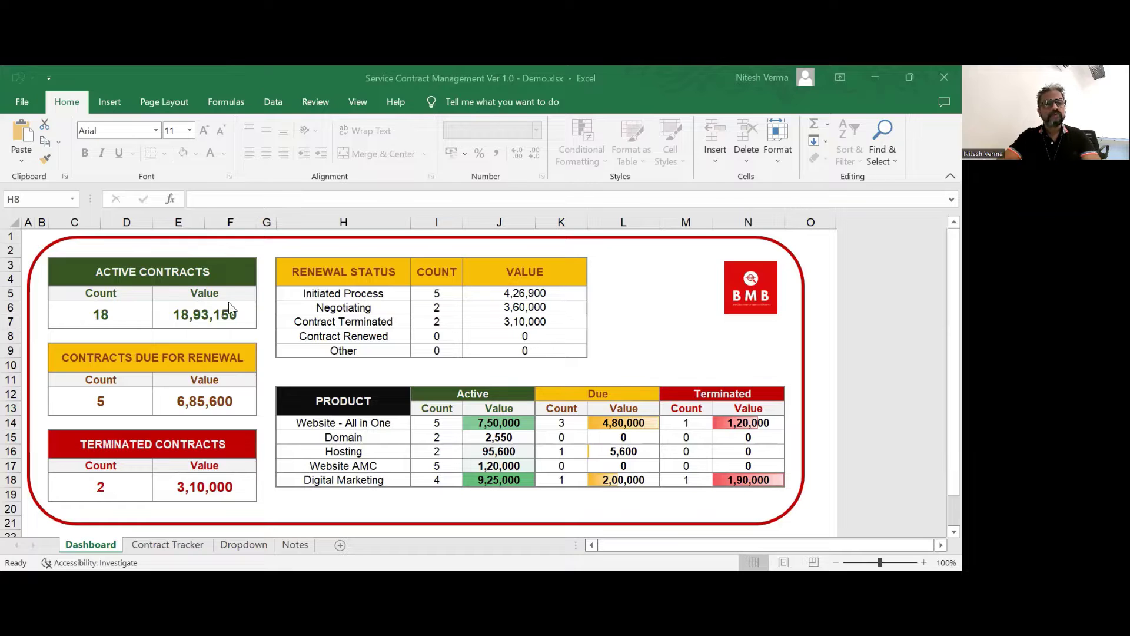
Step: Examine the Active Contracts block on the Dashboard, checking its count and value cells
{"action": "left_click", "coordinate": [157, 271]}
{"action": "key", "text": "shift+Down"}
{"action": "key", "text": "shift+Down"}
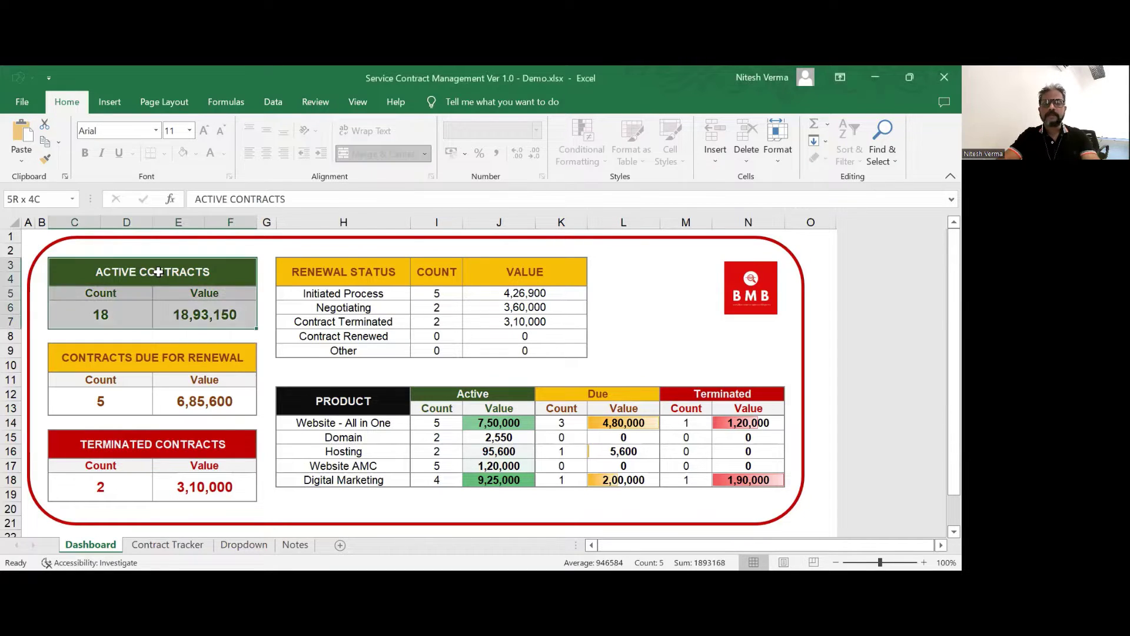
{"action": "key", "text": "Up"}
{"action": "key", "text": "Down"}
{"action": "key", "text": "Down"}
{"action": "key", "text": "Down"}
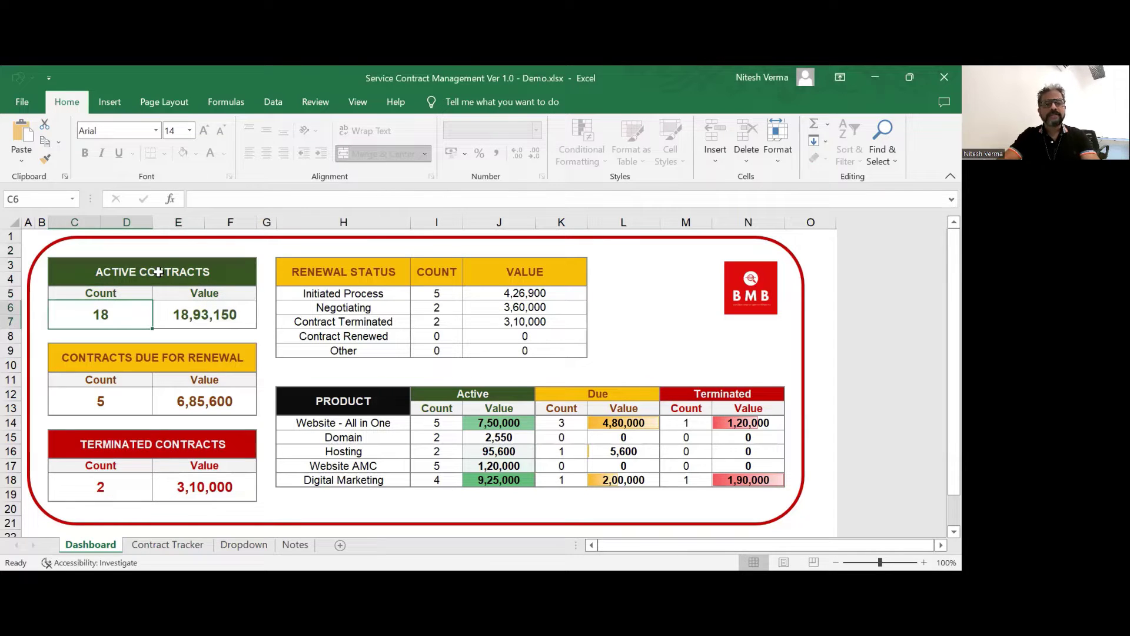
{"action": "key", "text": "Right"}
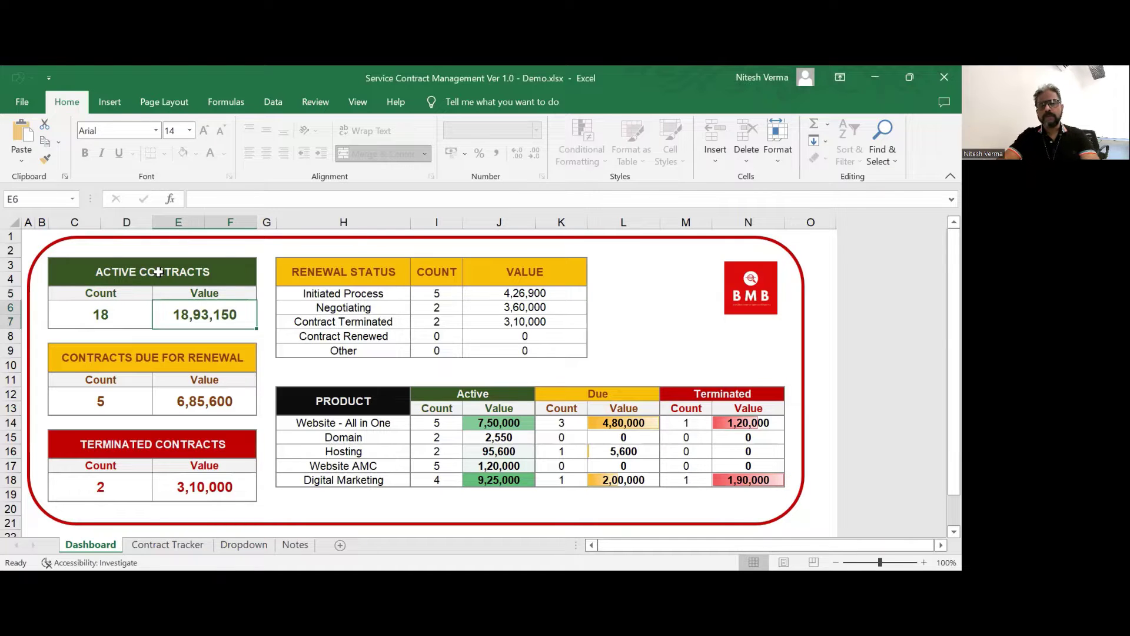
Step: Examine the count and value cells of the Contracts Due for Renewal and Terminated Contracts blocks
{"action": "key", "text": "Left"}
{"action": "key", "text": "Down"}
{"action": "key", "text": "Down"}
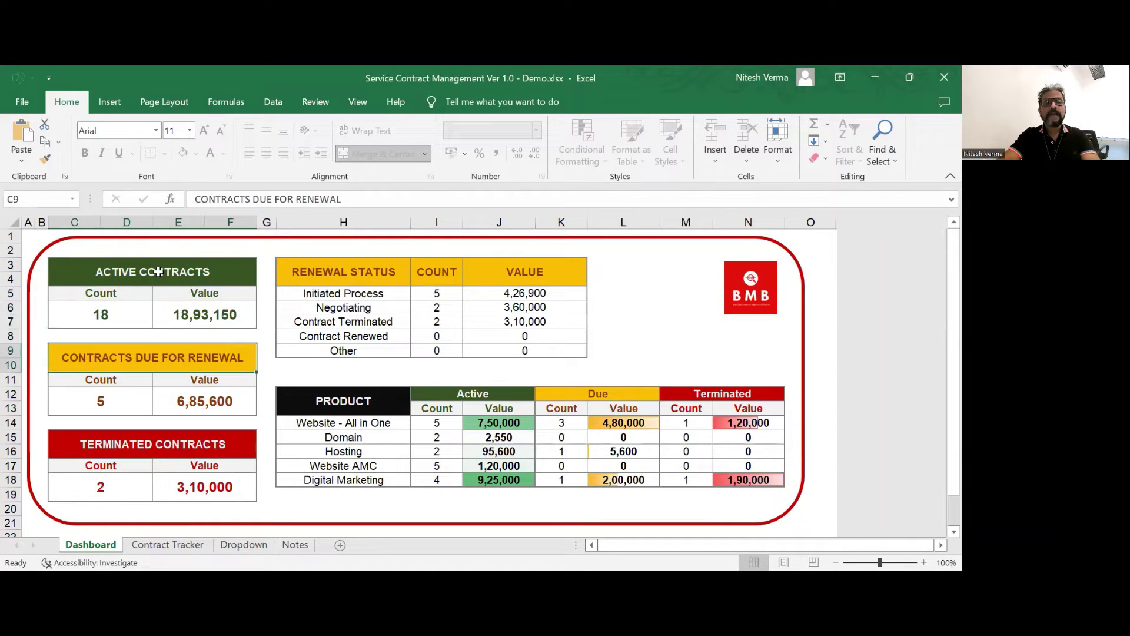
{"action": "key", "text": "Down"}
{"action": "key", "text": "Down"}
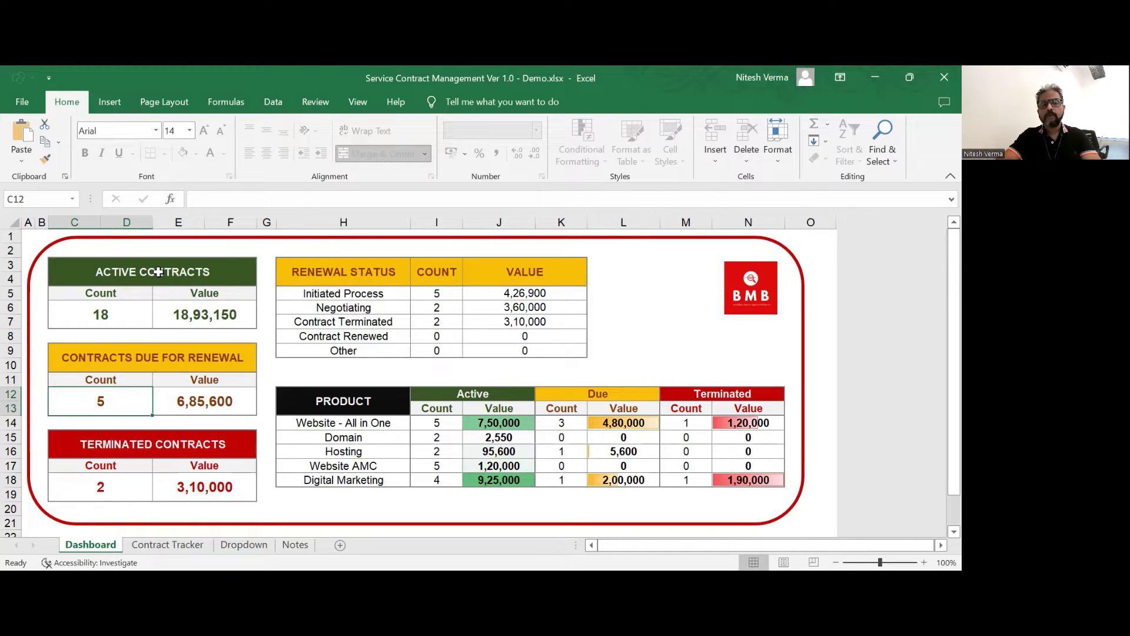
{"action": "key", "text": "Right"}
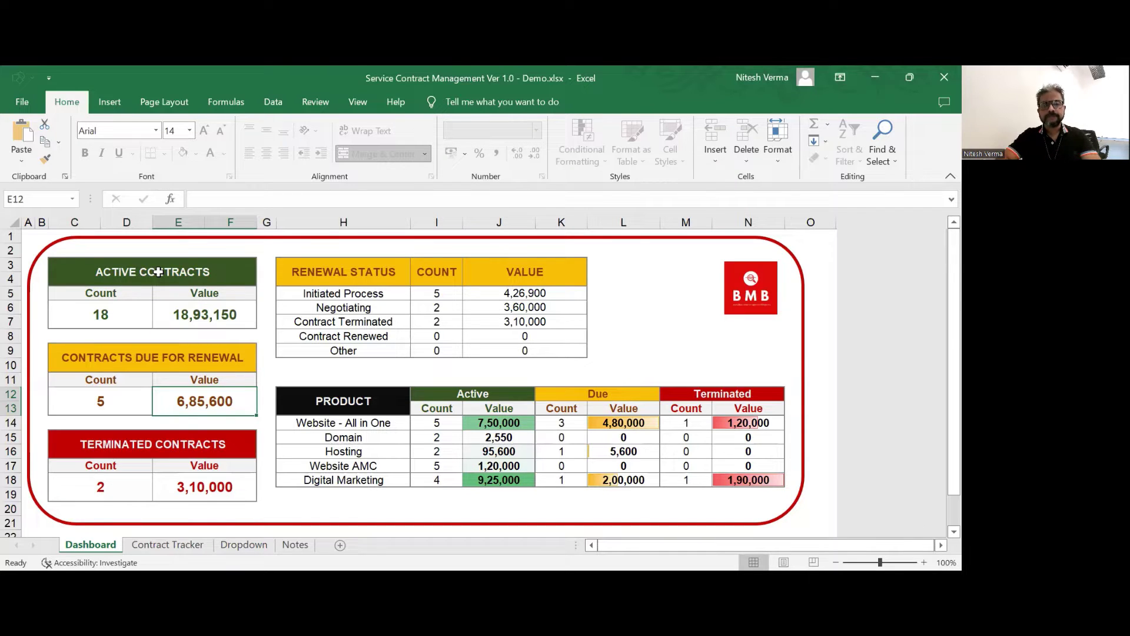
{"action": "key", "text": "Down"}
{"action": "key", "text": "Down"}
{"action": "key", "text": "Down"}
{"action": "key", "text": "Down"}
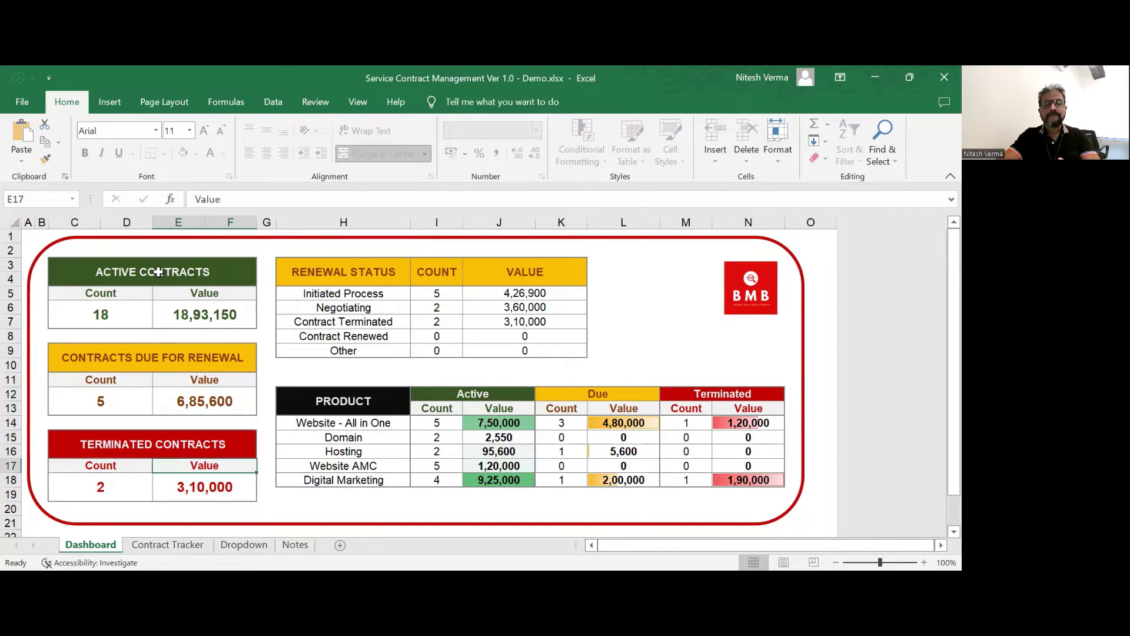
{"action": "key", "text": "Left"}
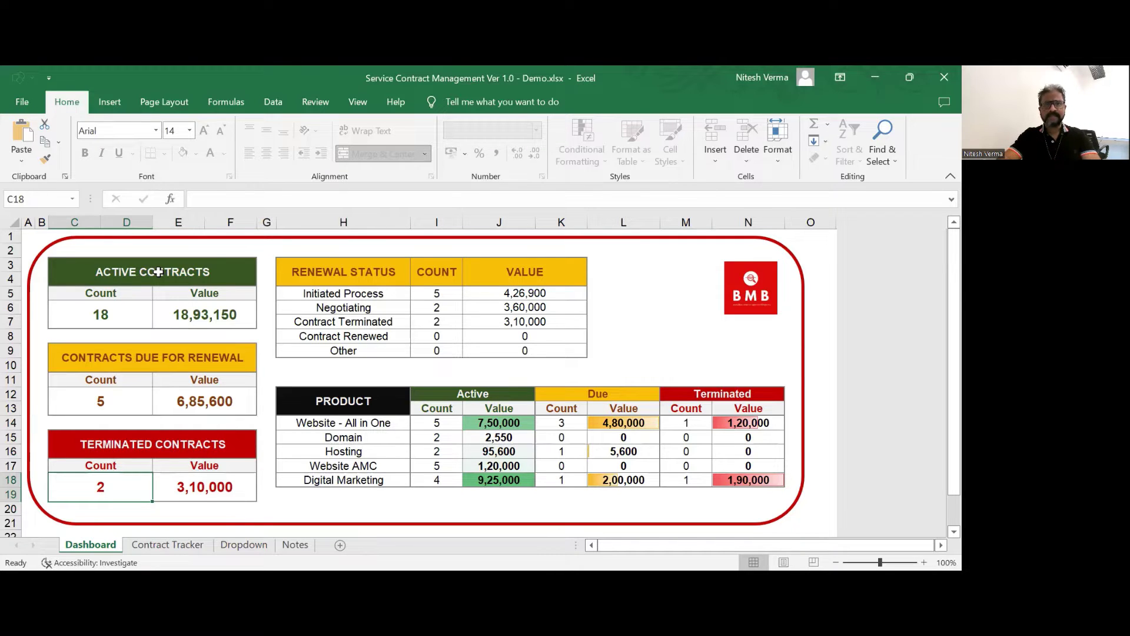
Step: Review the Renewal Status table from Initiated Process to Contract Renewed, comparing the renewed count with the Active Contracts count
{"action": "key", "text": "Right"}
{"action": "key", "text": "Right"}
{"action": "key", "text": "Right"}
{"action": "key", "text": "Up"}
{"action": "key", "text": "Up"}
{"action": "key", "text": "Up"}
{"action": "key", "text": "Up"}
{"action": "key", "text": "Up"}
{"action": "key", "text": "Up"}
{"action": "key", "text": "Up"}
{"action": "key", "text": "Up"}
{"action": "key", "text": "Up"}
{"action": "key", "text": "Up"}
{"action": "key", "text": "Up"}
{"action": "key", "text": "Up"}
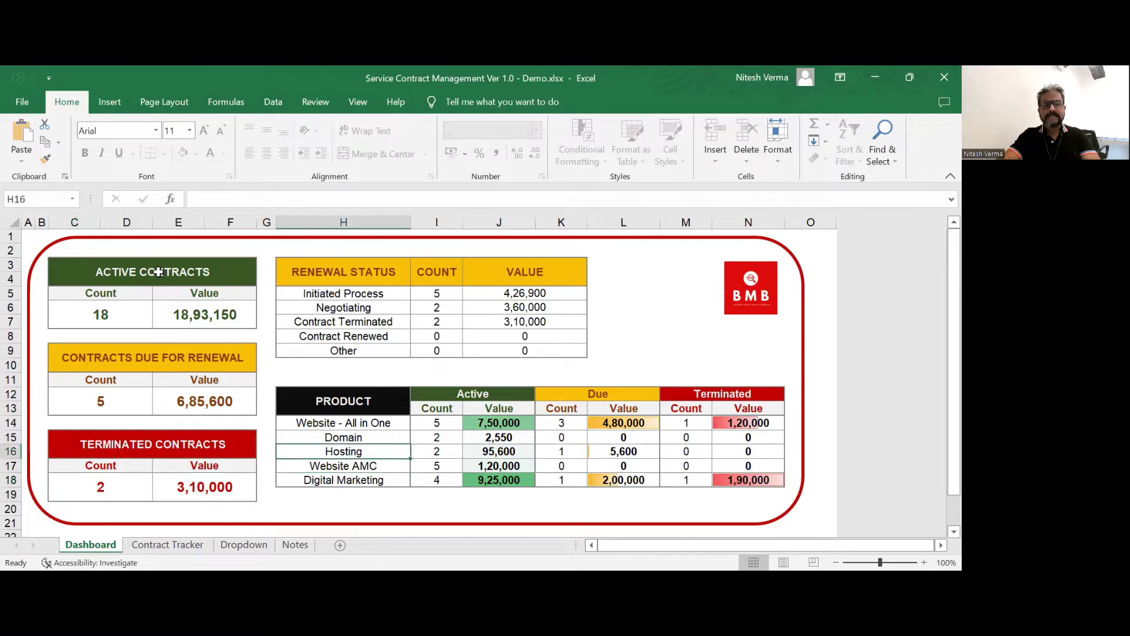
{"action": "key", "text": "Up"}
{"action": "key", "text": "Up"}
{"action": "key", "text": "Right"}
{"action": "key", "text": "Right"}
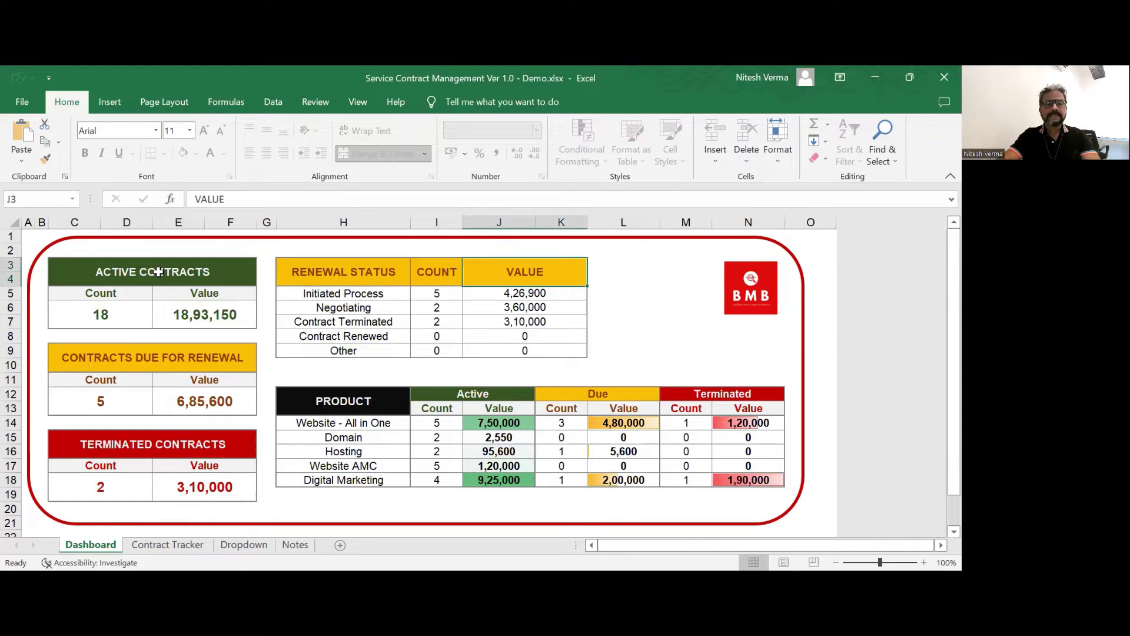
{"action": "key", "text": "Down"}
{"action": "key", "text": "Left"}
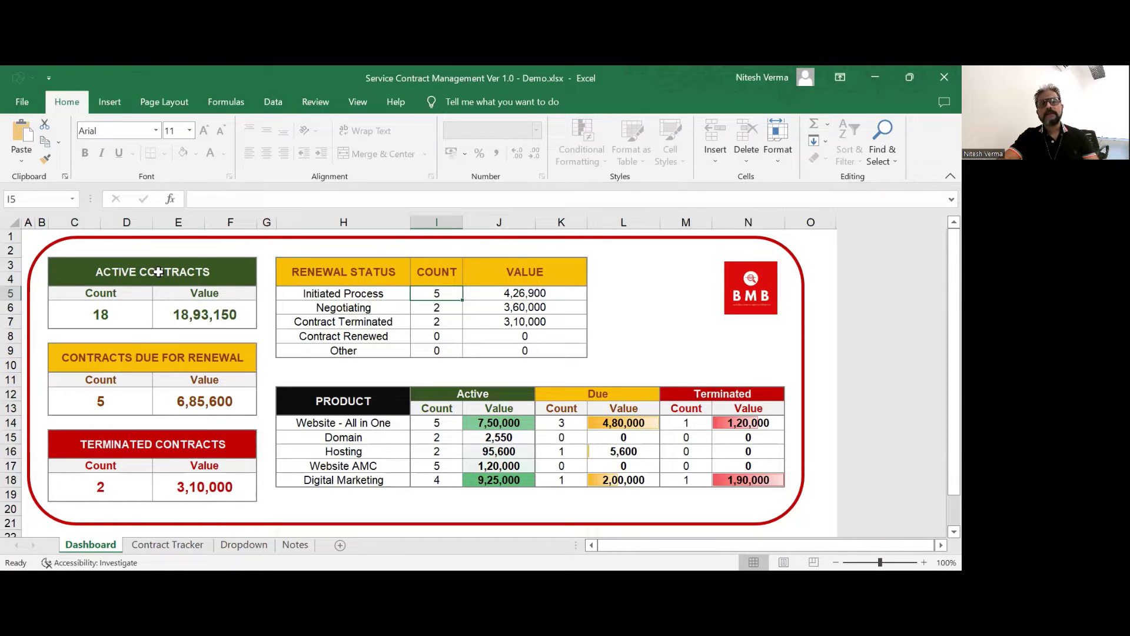
{"action": "key", "text": "Left"}
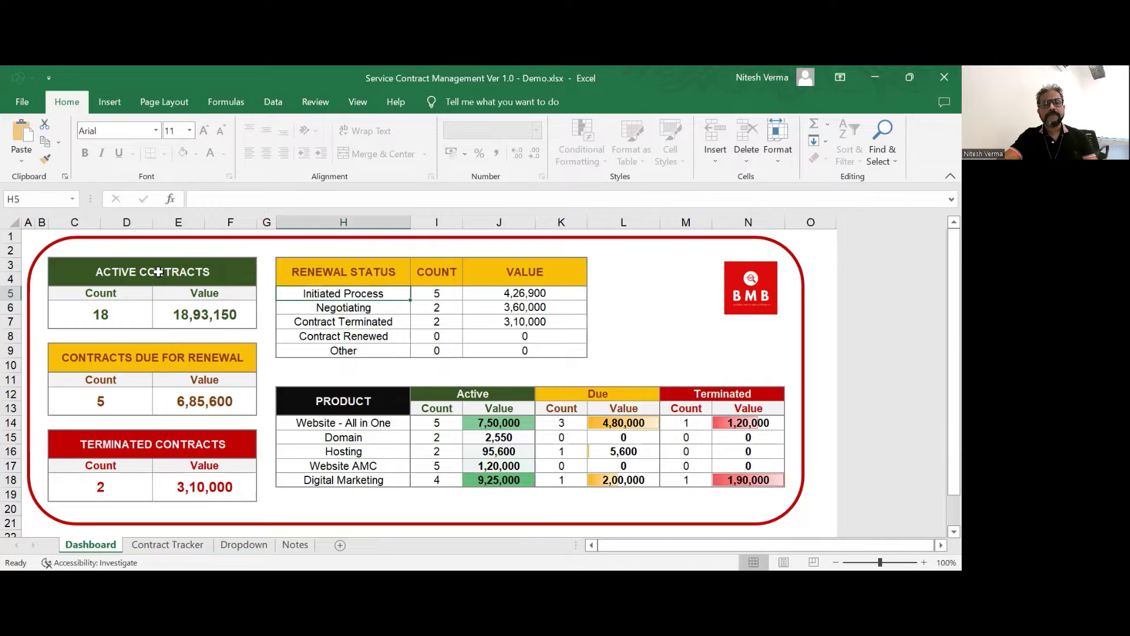
{"action": "key", "text": "Down"}
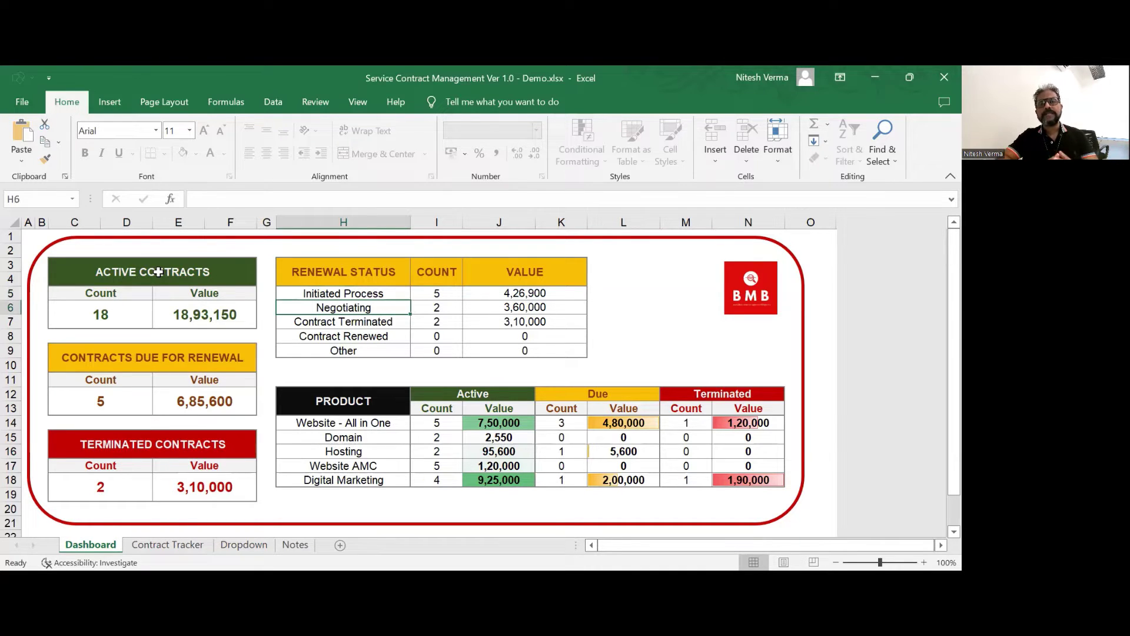
{"action": "key", "text": "Down"}
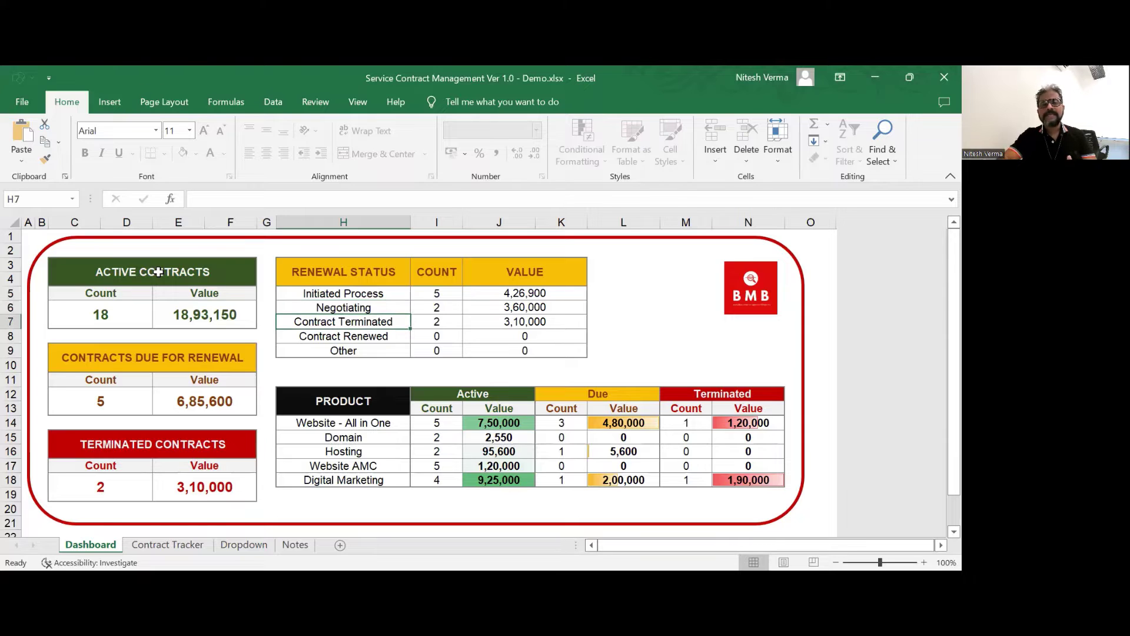
{"action": "key", "text": "Down"}
{"action": "key", "text": "Up"}
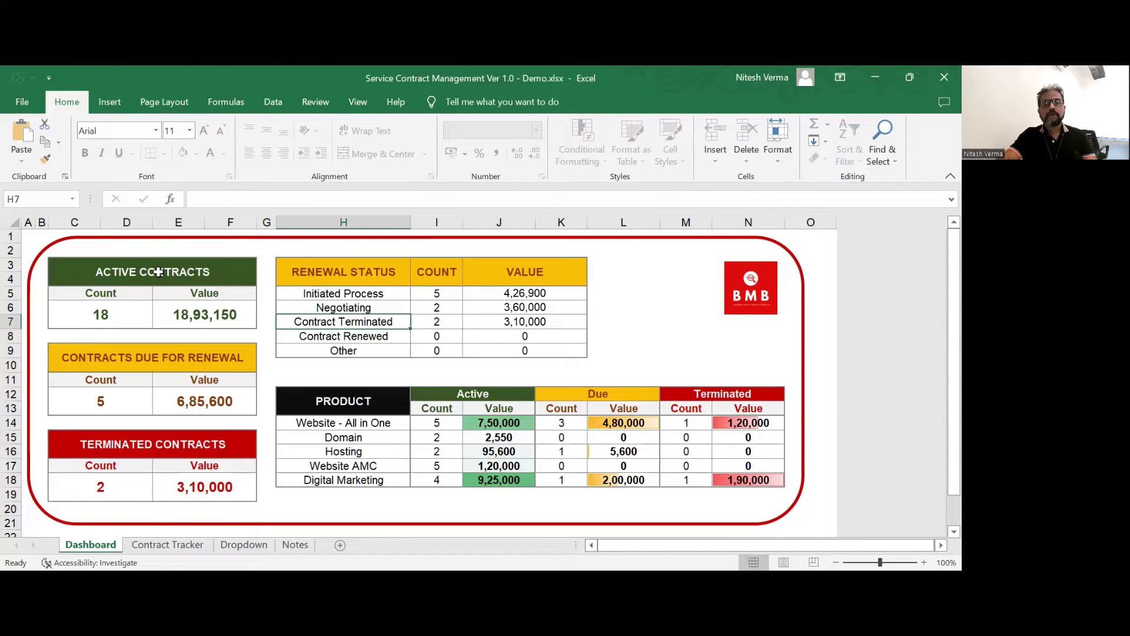
{"action": "key", "text": "Down"}
{"action": "key", "text": "Right"}
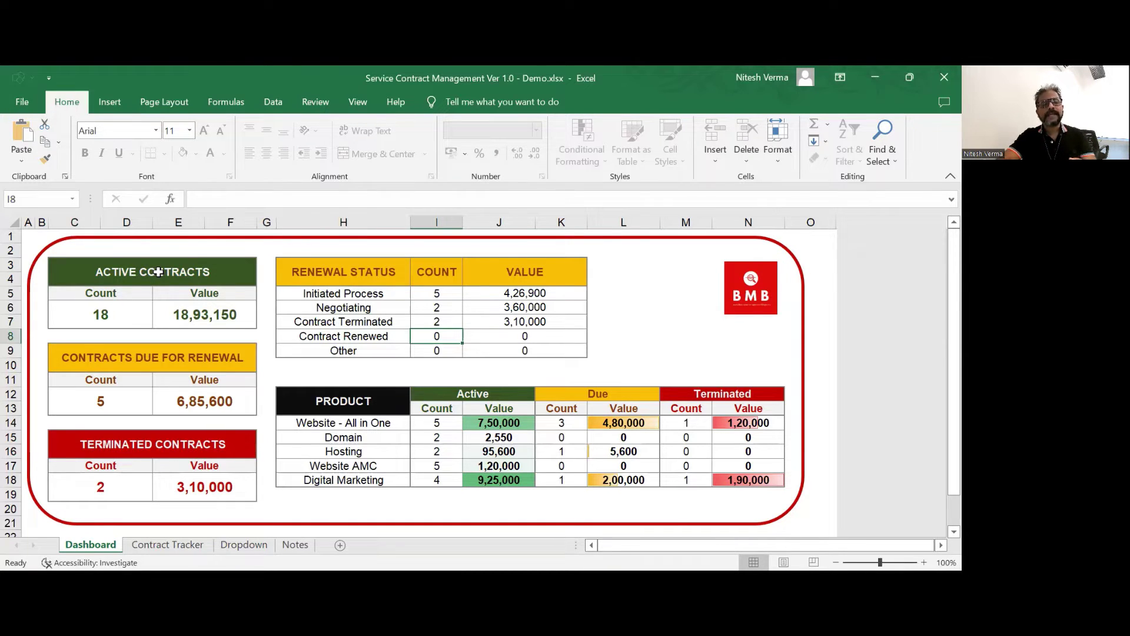
{"action": "left_click", "coordinate": [102, 315]}
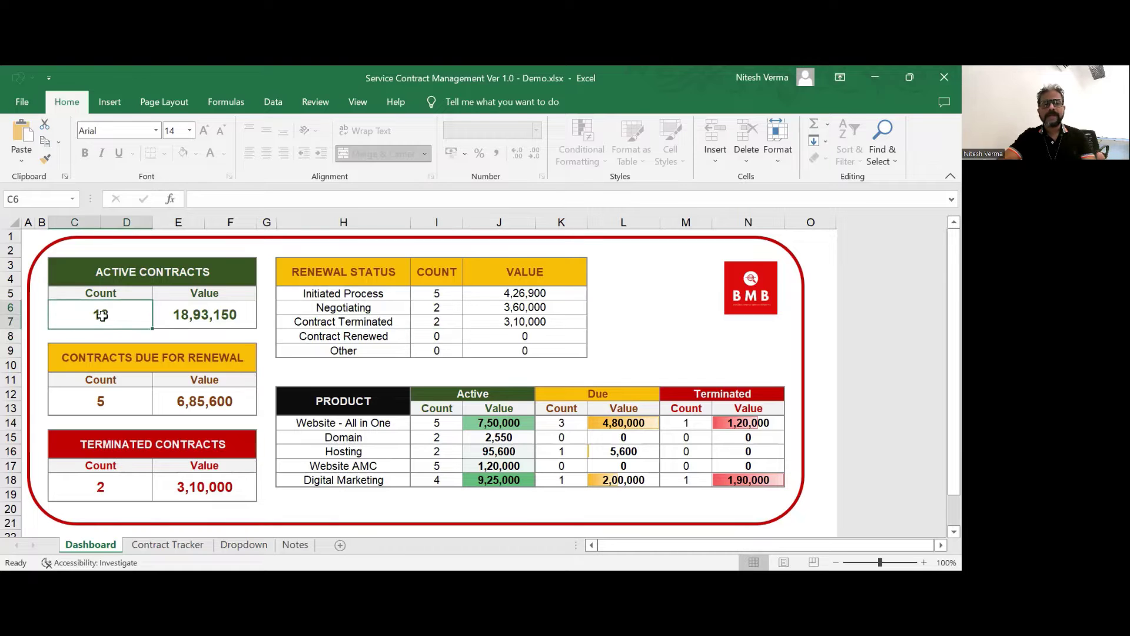
{"action": "left_click", "coordinate": [452, 331]}
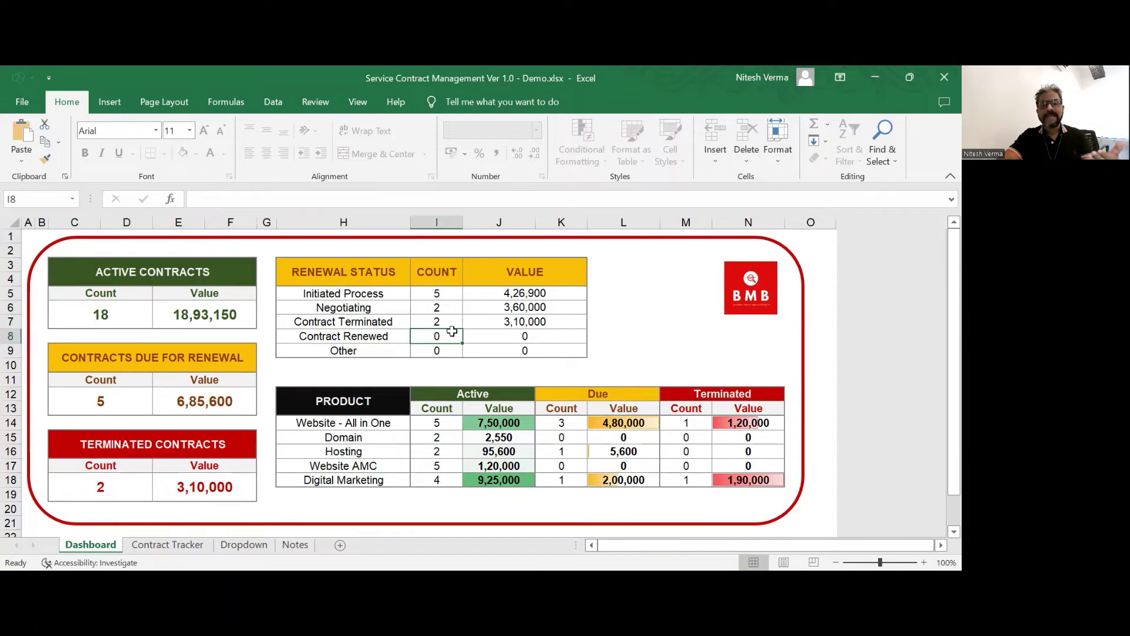
Step: Examine the Product table's product names and the Active and Due figures in the Website - All in One row
{"action": "left_click", "coordinate": [371, 401]}
{"action": "key", "text": "Down"}
{"action": "key", "text": "Down"}
{"action": "key", "text": "Down"}
{"action": "key", "text": "Down"}
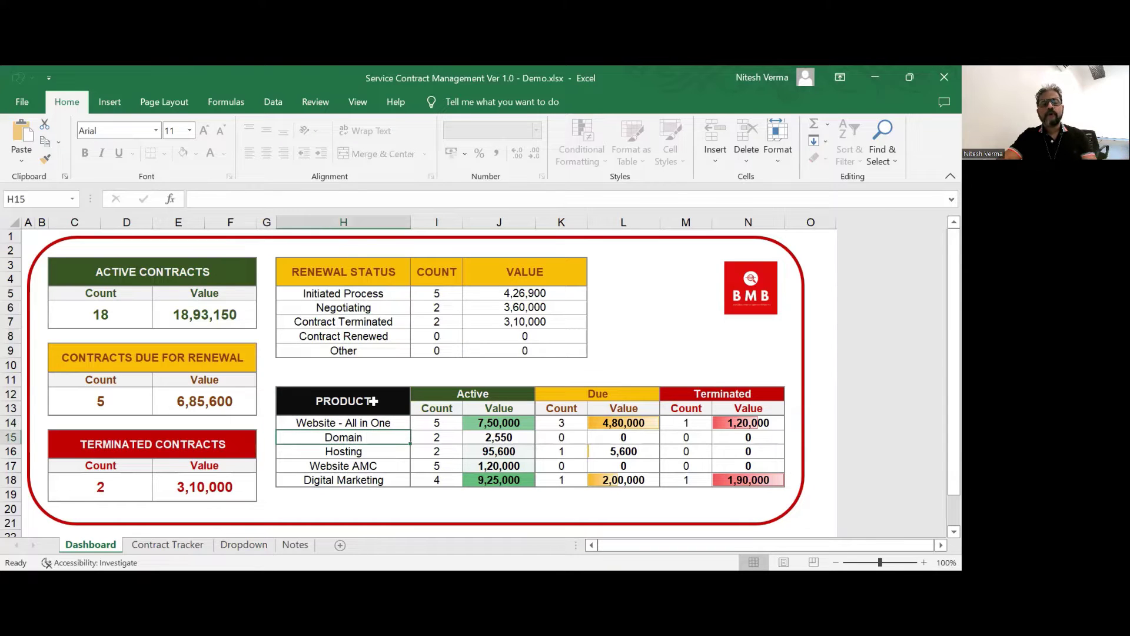
{"action": "key", "text": "Up"}
{"action": "key", "text": "Up"}
{"action": "key", "text": "Up"}
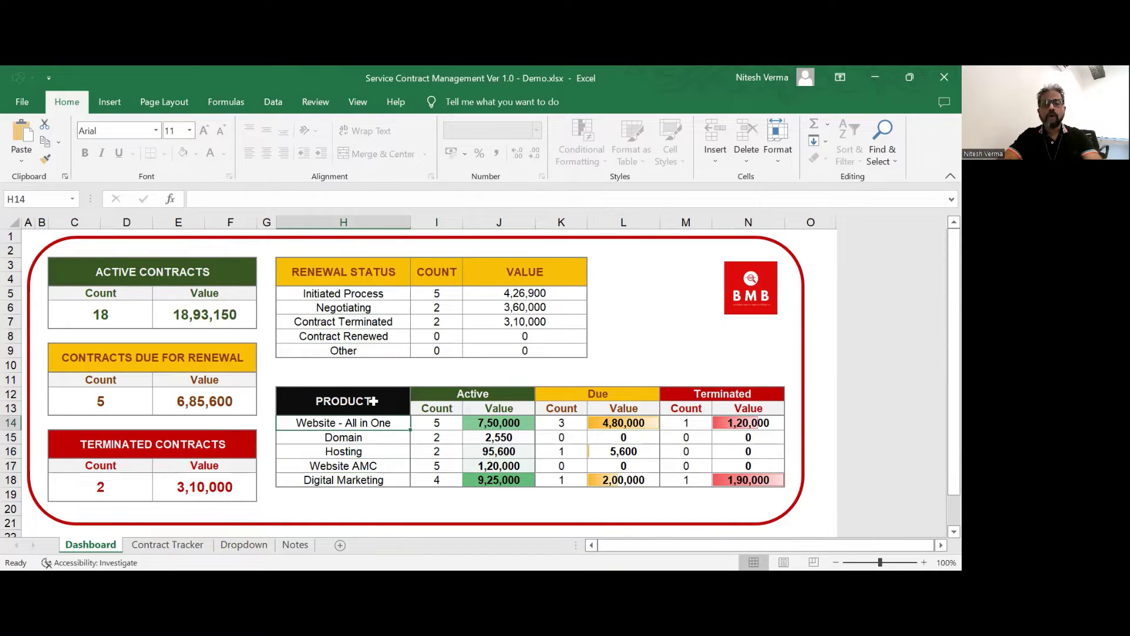
{"action": "left_click", "coordinate": [434, 426]}
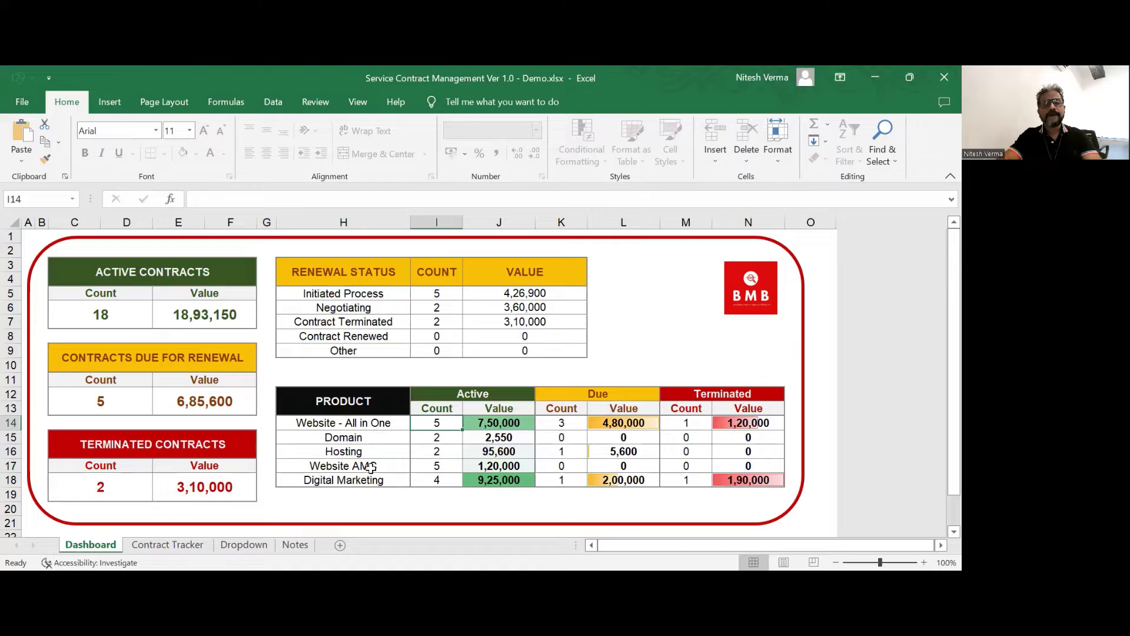
{"action": "key", "text": "Left"}
{"action": "key", "text": "Down"}
{"action": "key", "text": "Up"}
{"action": "key", "text": "Right"}
{"action": "key", "text": "Right"}
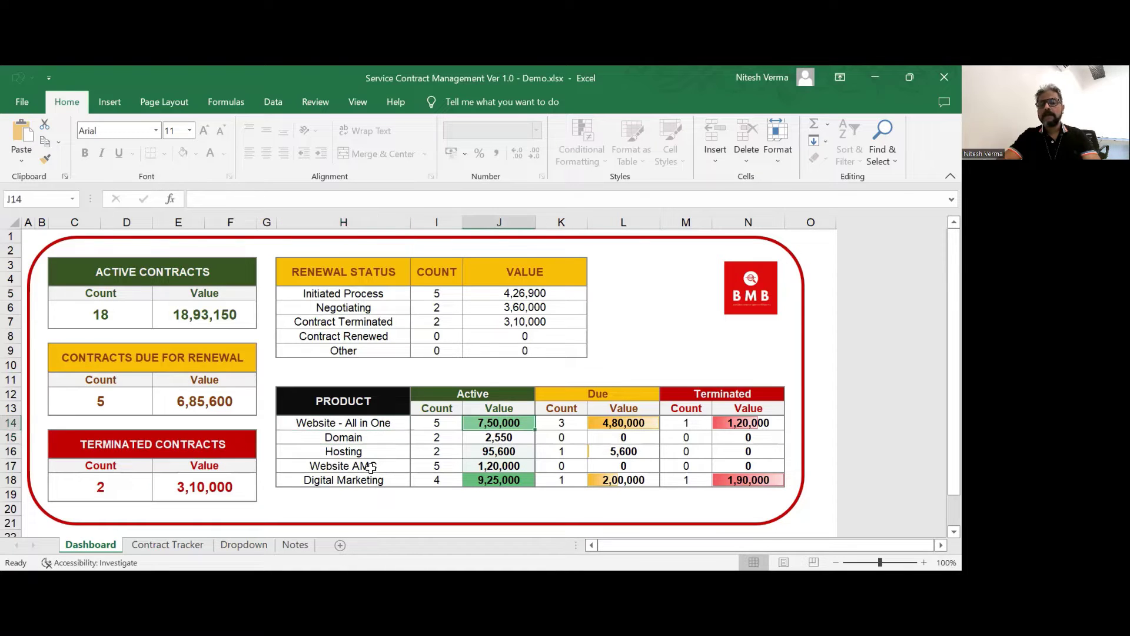
{"action": "key", "text": "Right"}
{"action": "key", "text": "Right"}
{"action": "key", "text": "Right"}
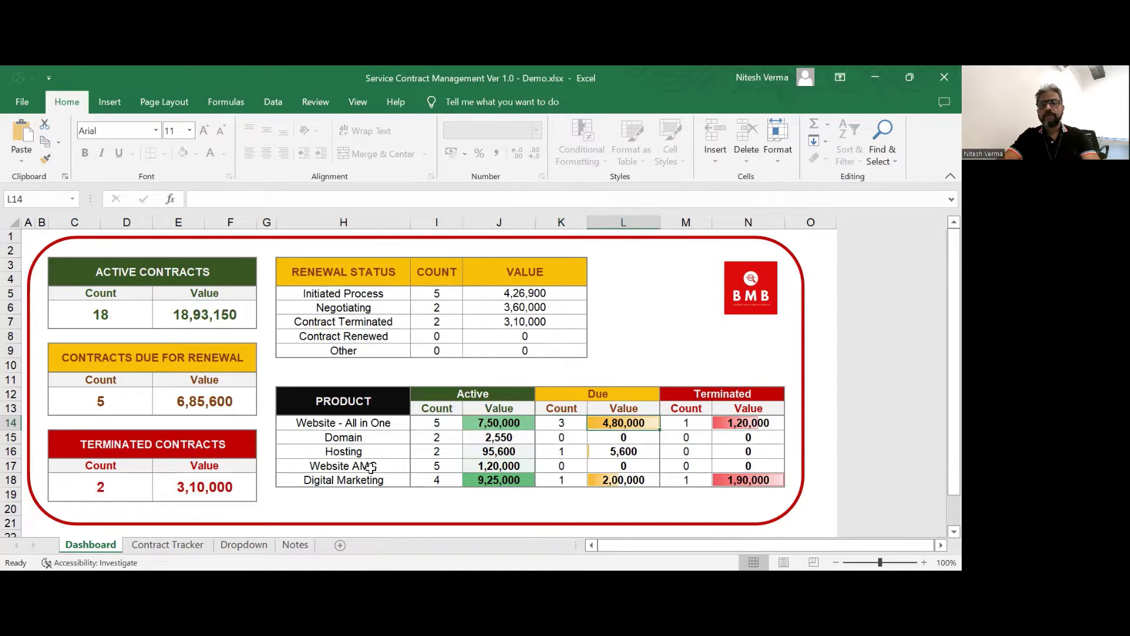
Step: Compare the Active values down to Digital Marketing, check the Terminated value for Website - All in One, and revisit the product and renewal status labels
{"action": "key", "text": "Left"}
{"action": "key", "text": "Left"}
{"action": "key", "text": "Left"}
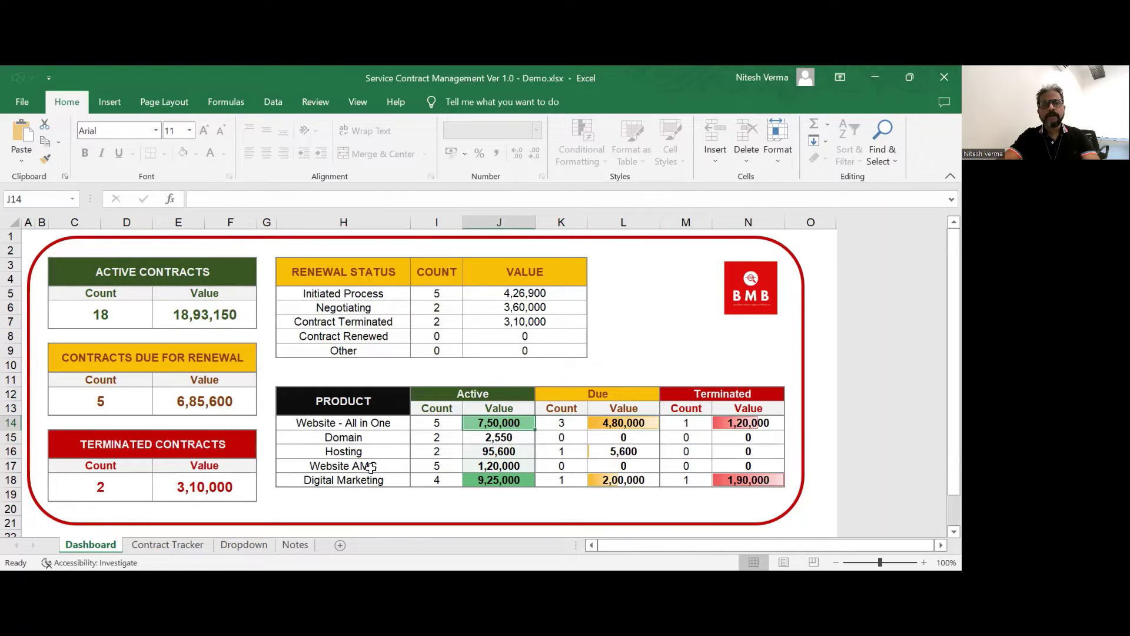
{"action": "key", "text": "Down"}
{"action": "key", "text": "Down"}
{"action": "key", "text": "Down"}
{"action": "key", "text": "Down"}
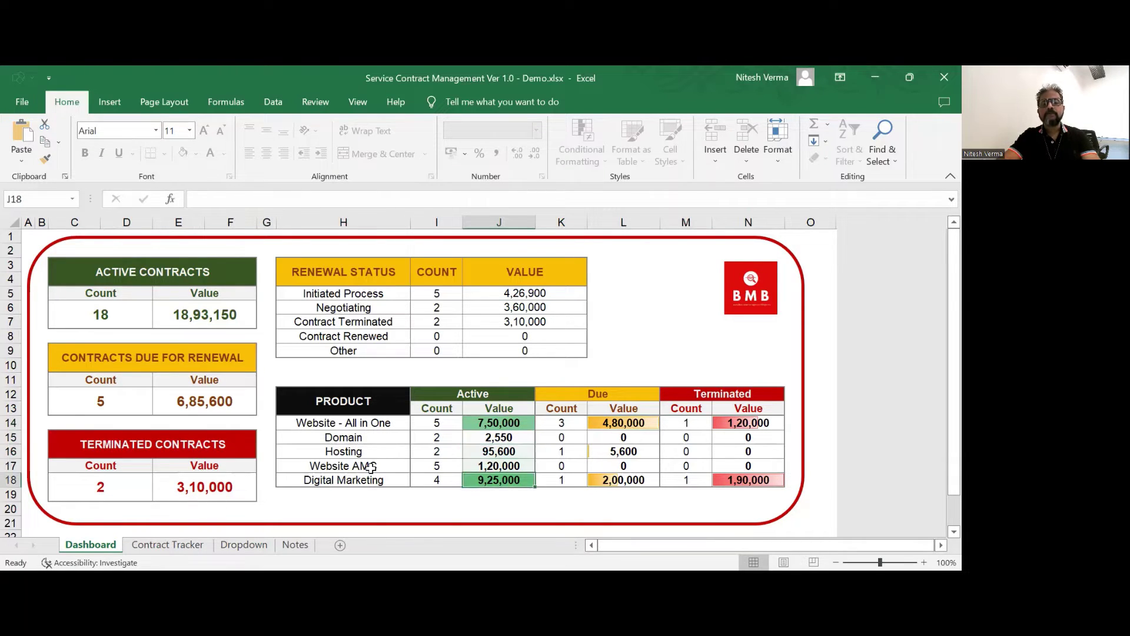
{"action": "key", "text": "Up"}
{"action": "key", "text": "Up"}
{"action": "key", "text": "Up"}
{"action": "key", "text": "Up"}
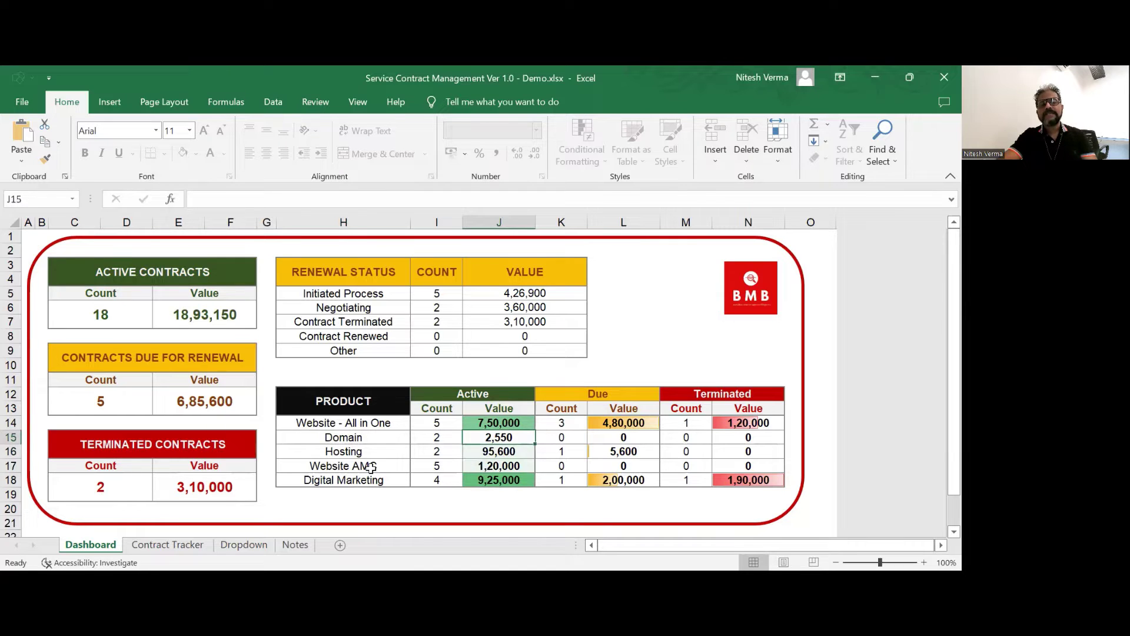
{"action": "key", "text": "Right"}
{"action": "key", "text": "Right"}
{"action": "key", "text": "Right"}
{"action": "key", "text": "Right"}
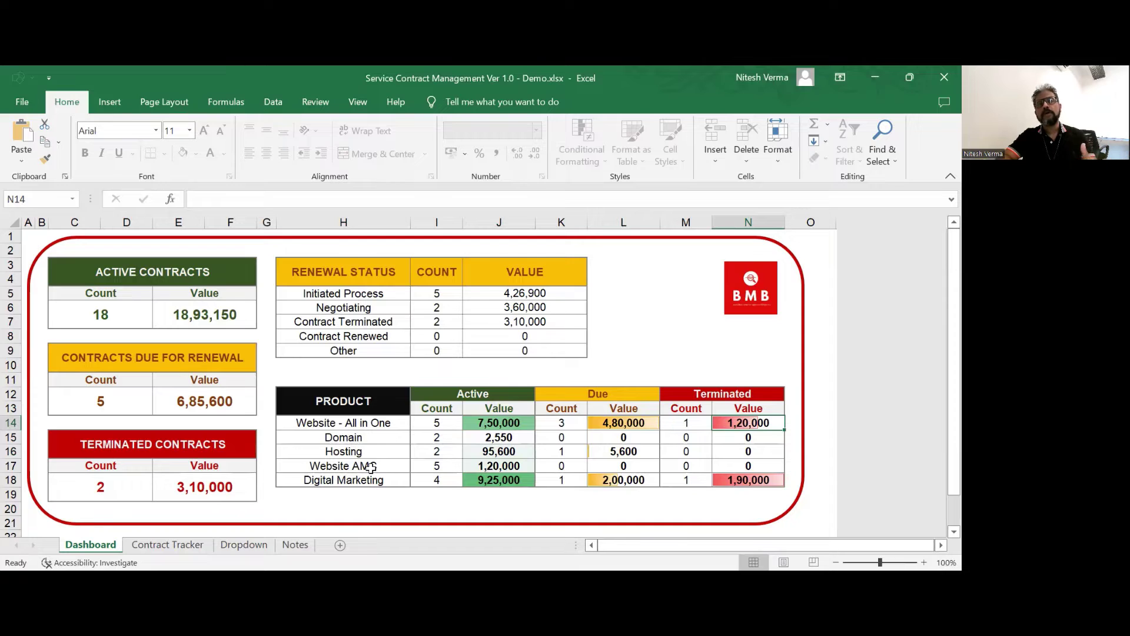
{"action": "left_click", "coordinate": [345, 435]}
{"action": "left_click", "coordinate": [355, 461]}
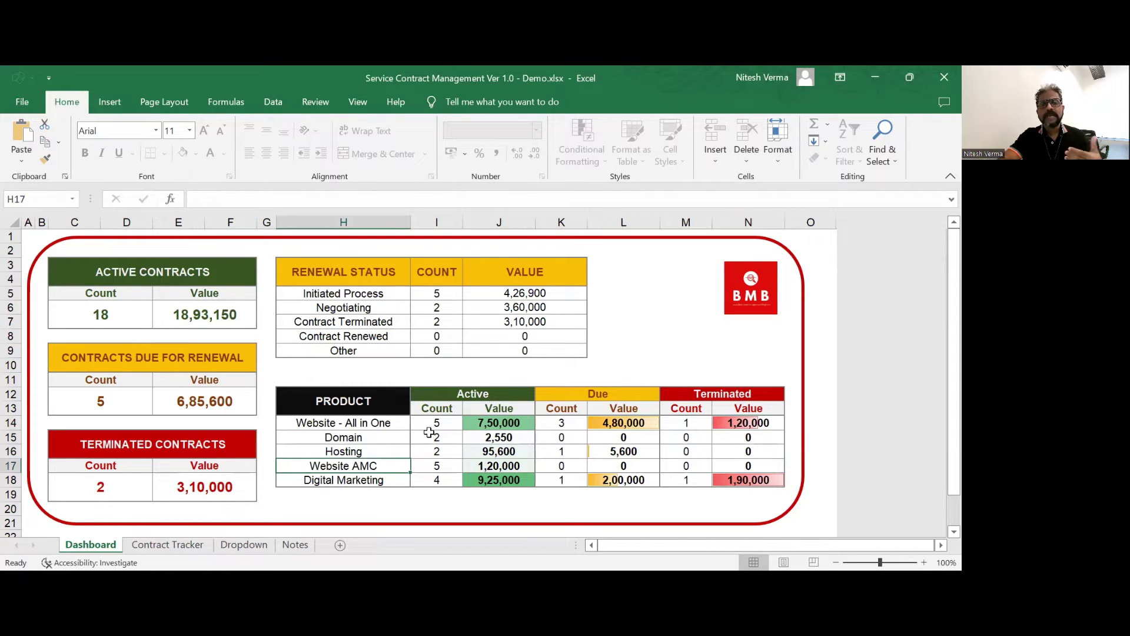
{"action": "left_click", "coordinate": [390, 292]}
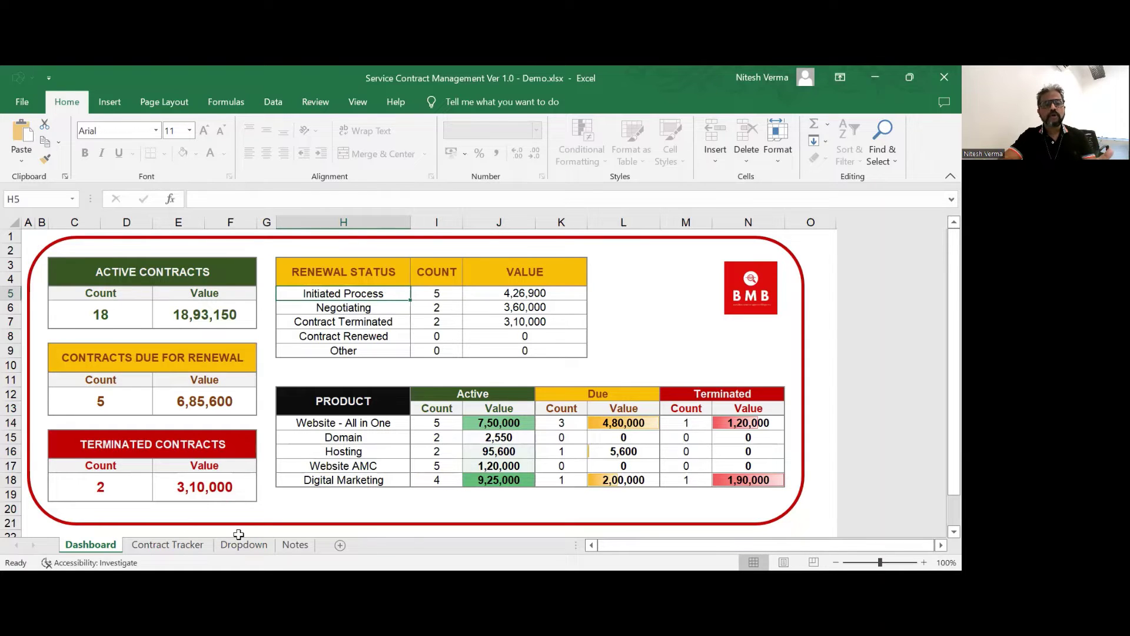
Step: Open the Contract Tracker sheet and examine its Client, Contract Owner and Product / Service columns
{"action": "left_click", "coordinate": [191, 546]}
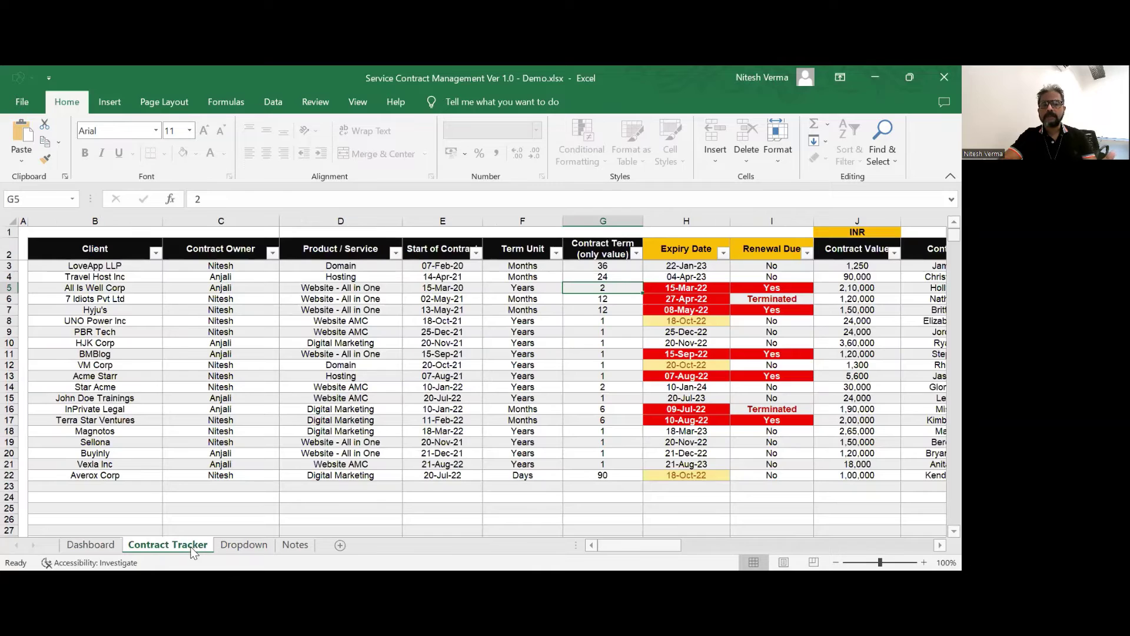
{"action": "left_click", "coordinate": [198, 365]}
{"action": "key", "text": "Left"}
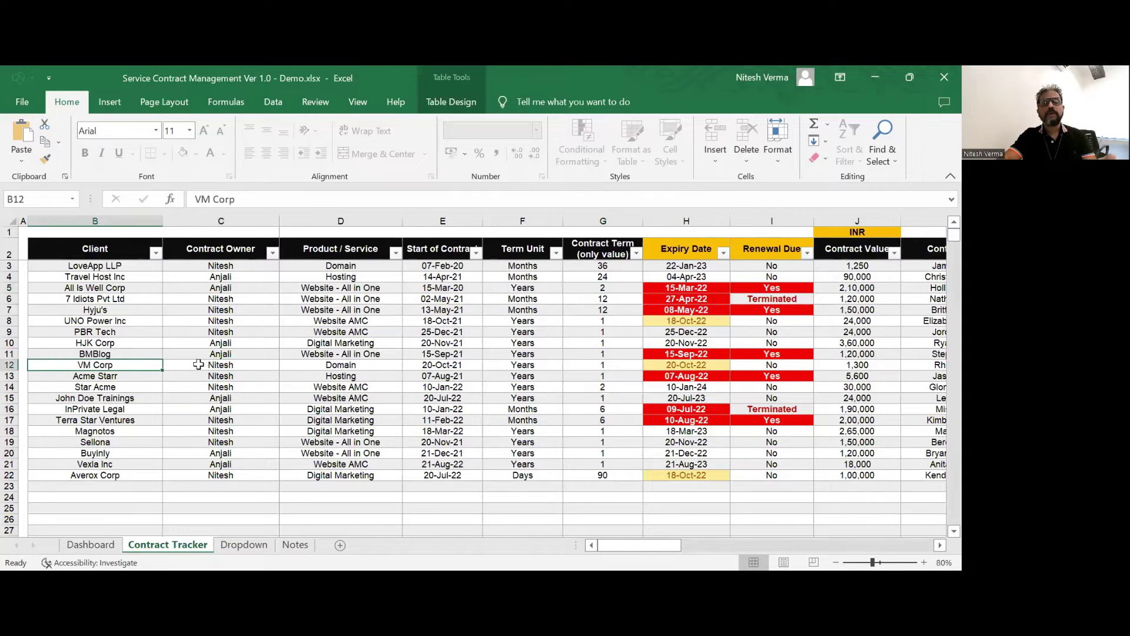
{"action": "key", "text": "Up"}
{"action": "key", "text": "Up"}
{"action": "key", "text": "Up"}
{"action": "key", "text": "Up"}
{"action": "key", "text": "Up"}
{"action": "key", "text": "Up"}
{"action": "key", "text": "Up"}
{"action": "key", "text": "Up"}
{"action": "key", "text": "Up"}
{"action": "key", "text": "Up"}
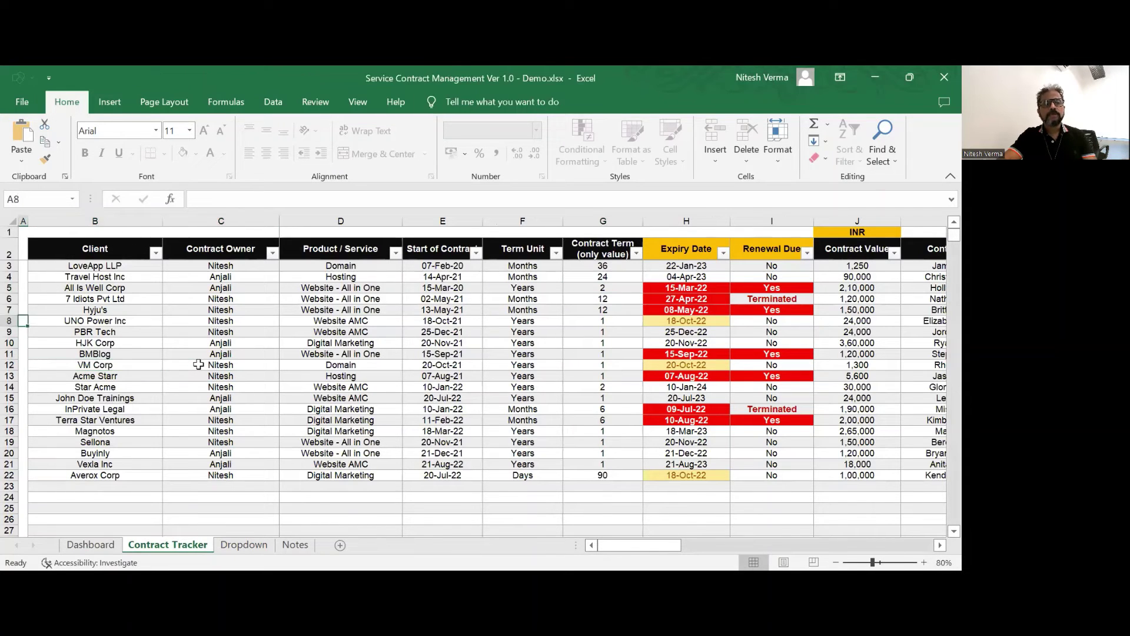
{"action": "key", "text": "Down"}
{"action": "key", "text": "Up"}
{"action": "key", "text": "Right"}
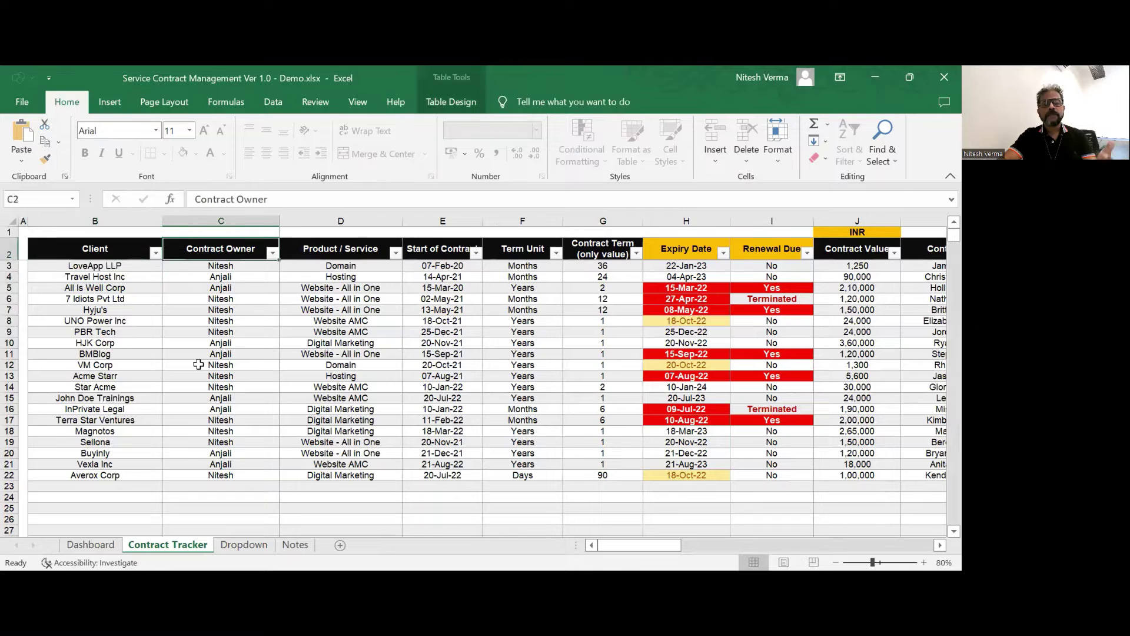
{"action": "key", "text": "Down"}
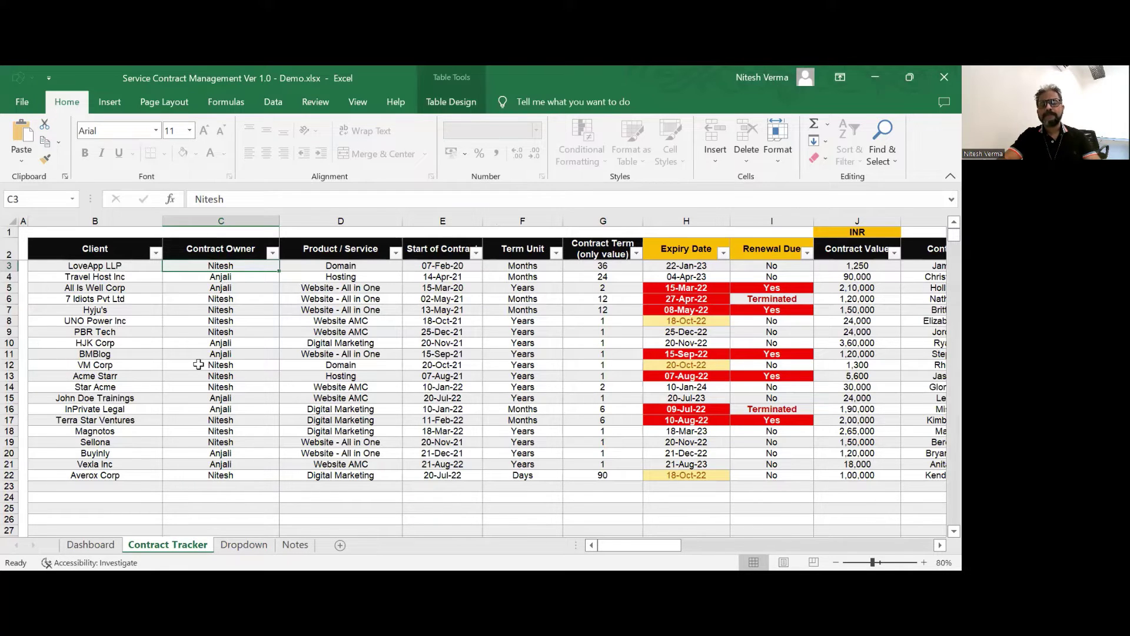
{"action": "key", "text": "Right"}
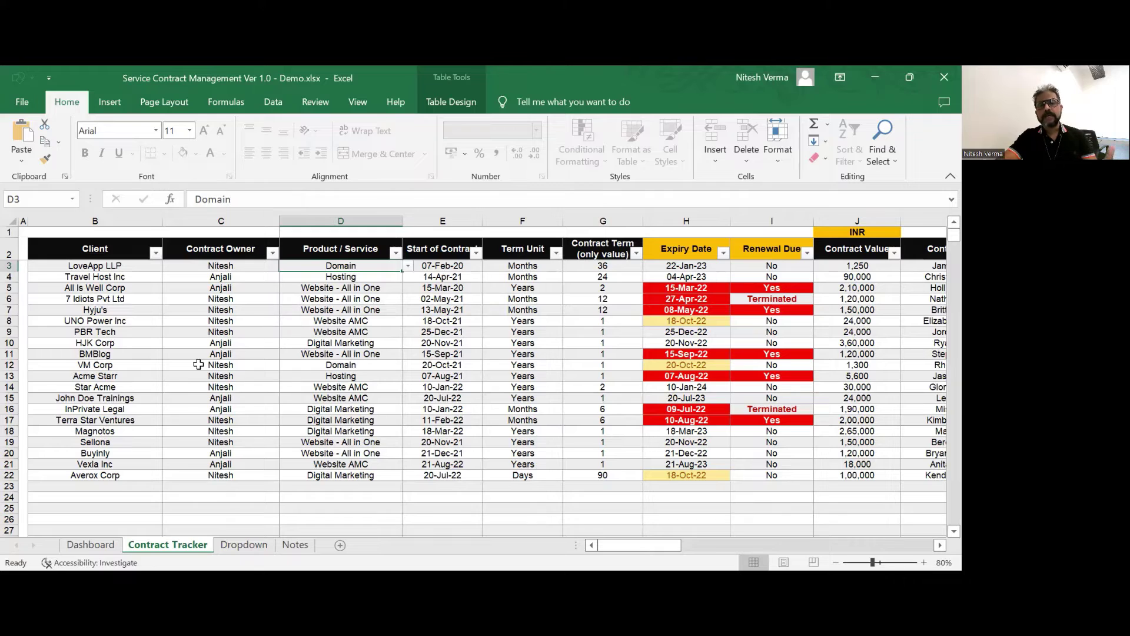
Step: Check the contract start date in the LoveApp LLP row and inspect the choices available for its Term Unit
{"action": "key", "text": "Right"}
{"action": "key", "text": "Up"}
{"action": "key", "text": "Down"}
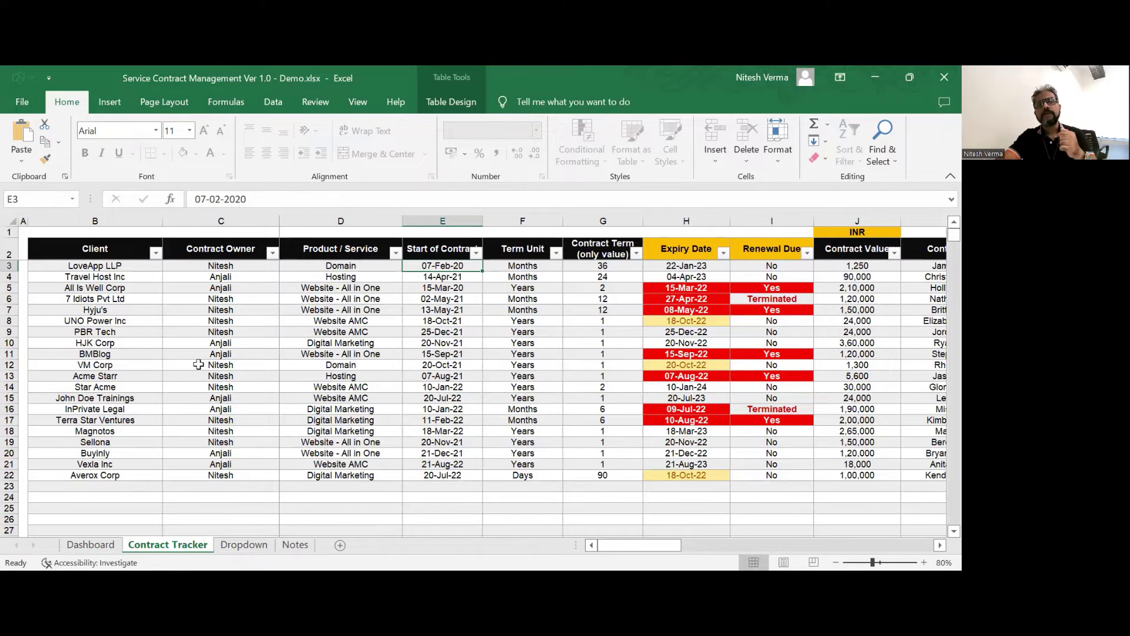
{"action": "key", "text": "Right"}
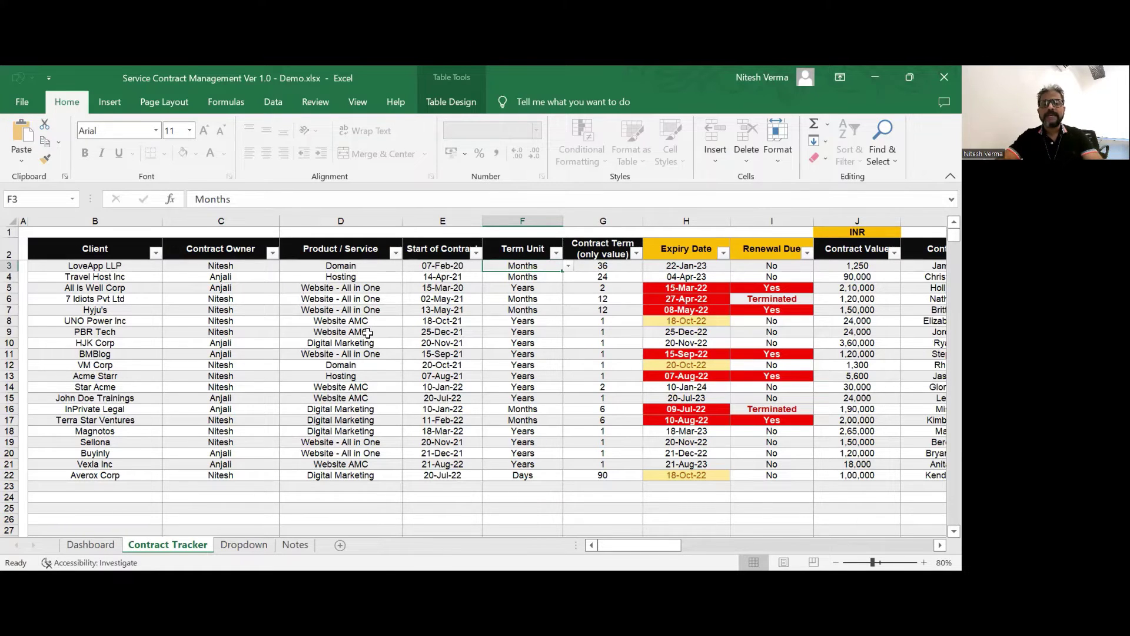
{"action": "left_click", "coordinate": [569, 269]}
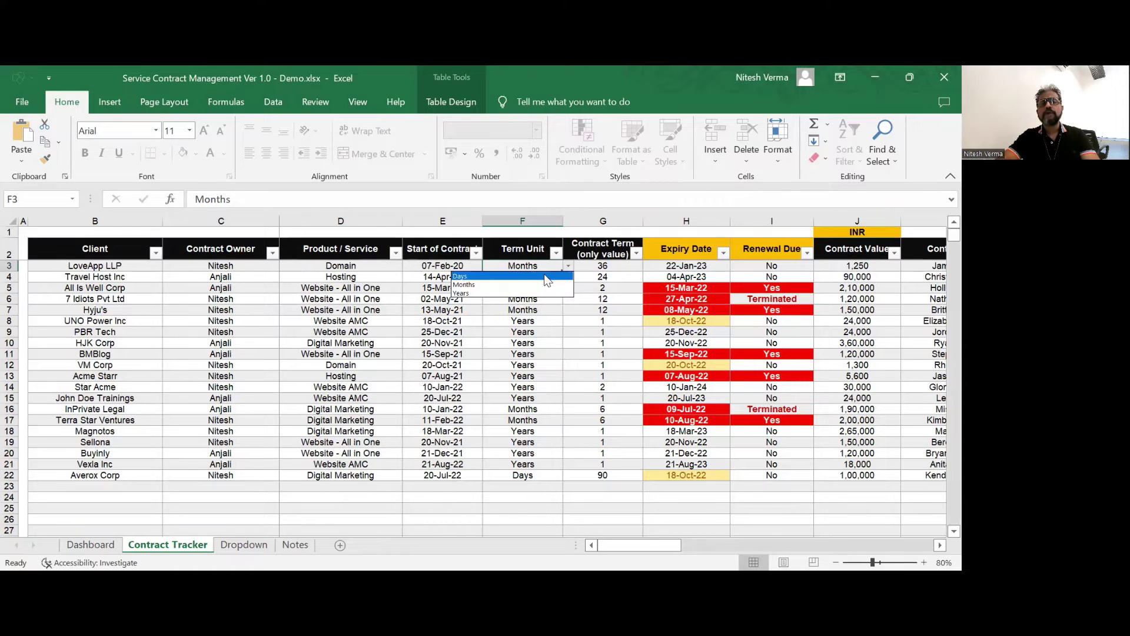
{"action": "key", "text": "Escape"}
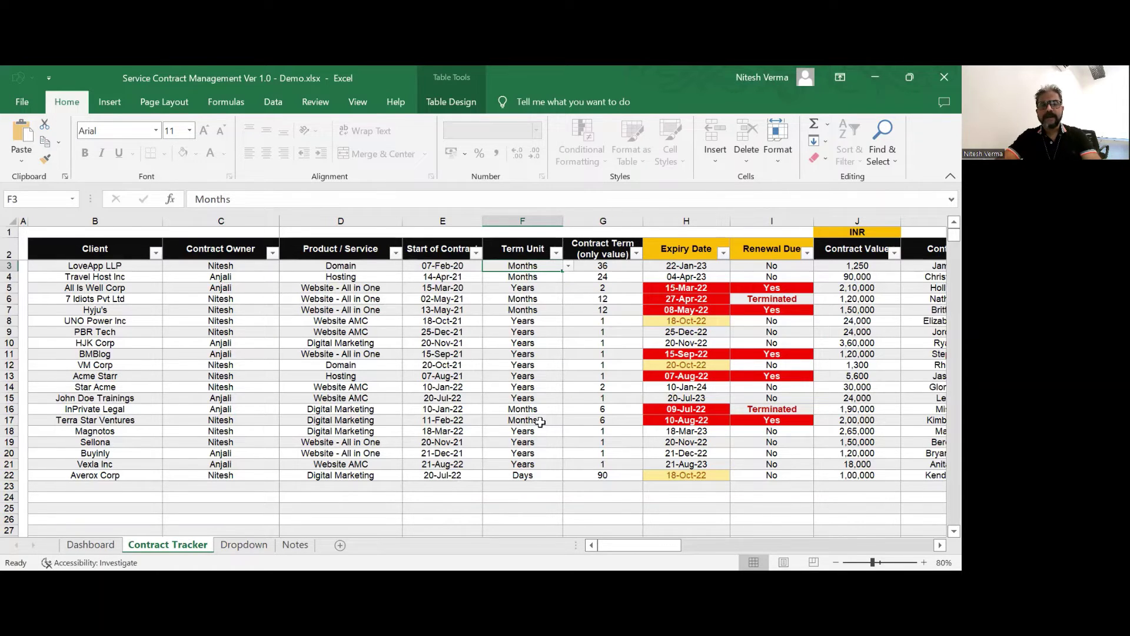
Step: Examine the Averox Corp row from Product / Service across to its Contract Term
{"action": "left_click", "coordinate": [370, 476]}
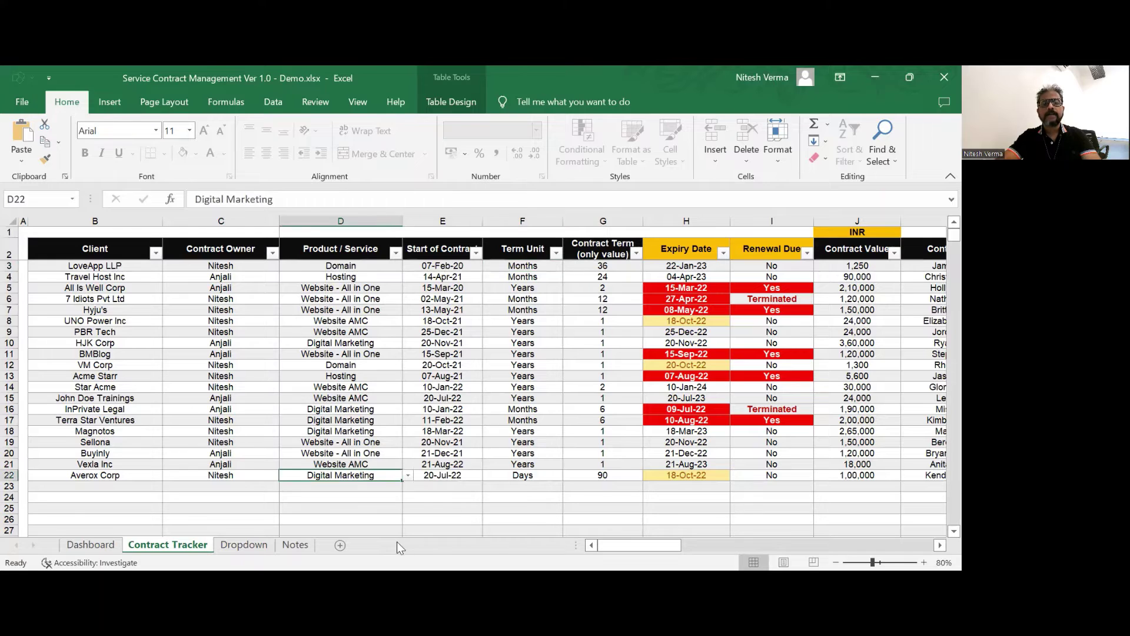
{"action": "key", "text": "Right"}
{"action": "key", "text": "Right"}
{"action": "key", "text": "Right"}
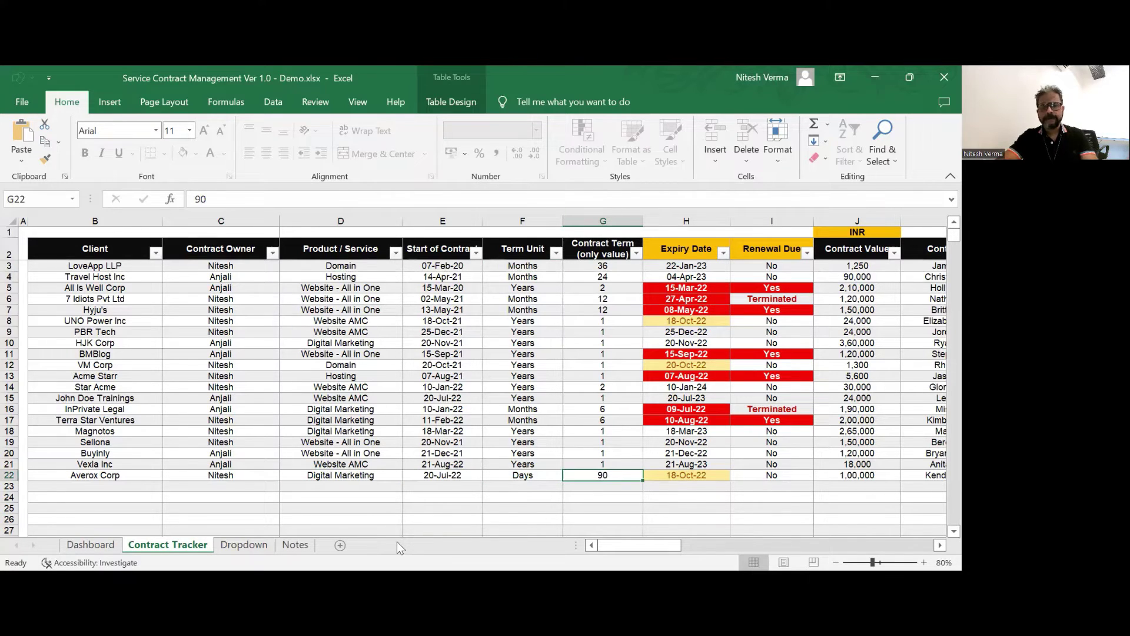
Step: Return to the Travel Host Inc row and examine its contract start date, Term Unit and Contract Term
{"action": "key", "text": "Left"}
{"action": "key", "text": "Up"}
{"action": "key", "text": "Up"}
{"action": "key", "text": "Up"}
{"action": "key", "text": "Up"}
{"action": "key", "text": "Up"}
{"action": "key", "text": "Up"}
{"action": "key", "text": "Up"}
{"action": "key", "text": "Up"}
{"action": "key", "text": "Up"}
{"action": "key", "text": "Up"}
{"action": "key", "text": "Up"}
{"action": "key", "text": "Up"}
{"action": "key", "text": "Up"}
{"action": "key", "text": "Up"}
{"action": "key", "text": "Up"}
{"action": "key", "text": "Up"}
{"action": "key", "text": "Up"}
{"action": "key", "text": "Up"}
{"action": "key", "text": "Left"}
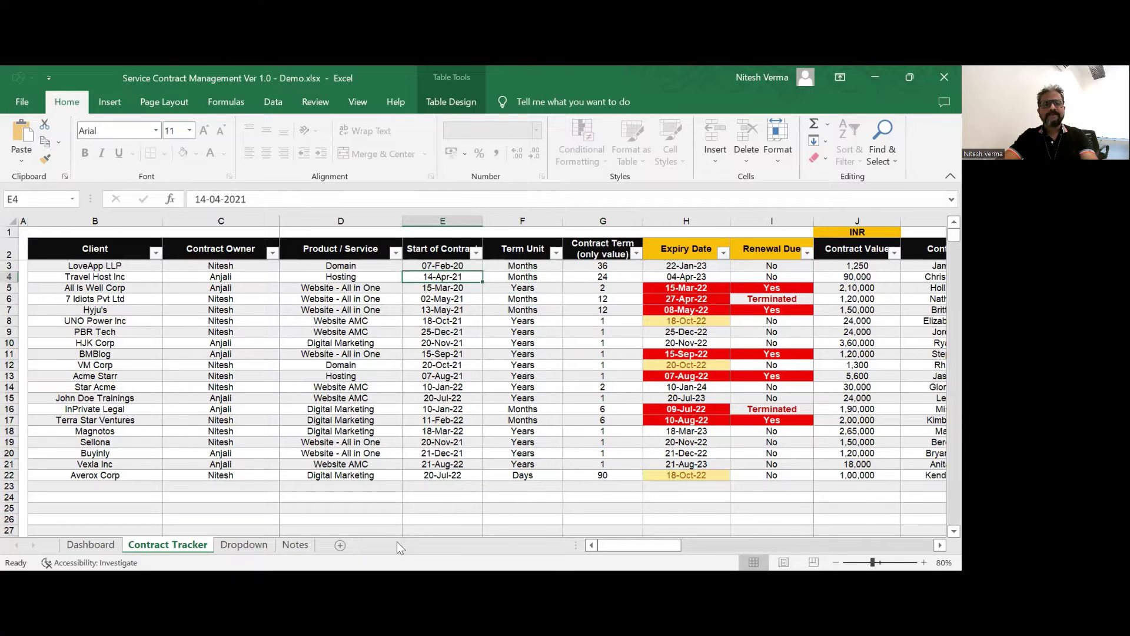
{"action": "key", "text": "Right"}
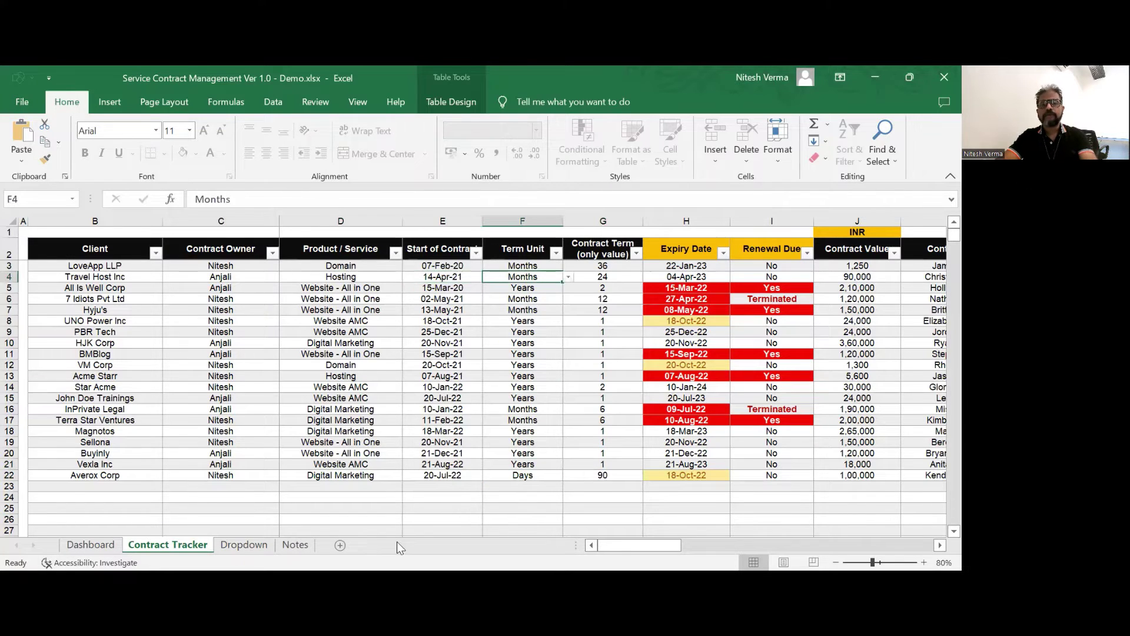
{"action": "left_click", "coordinate": [568, 277]}
{"action": "left_click", "coordinate": [568, 281]}
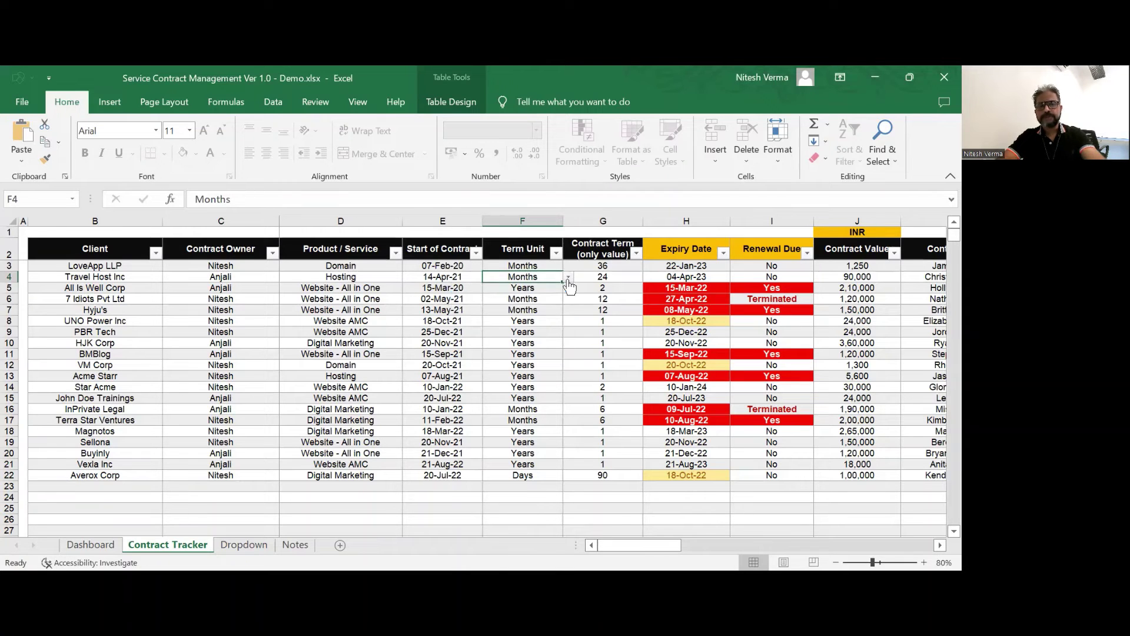
{"action": "key", "text": "Right"}
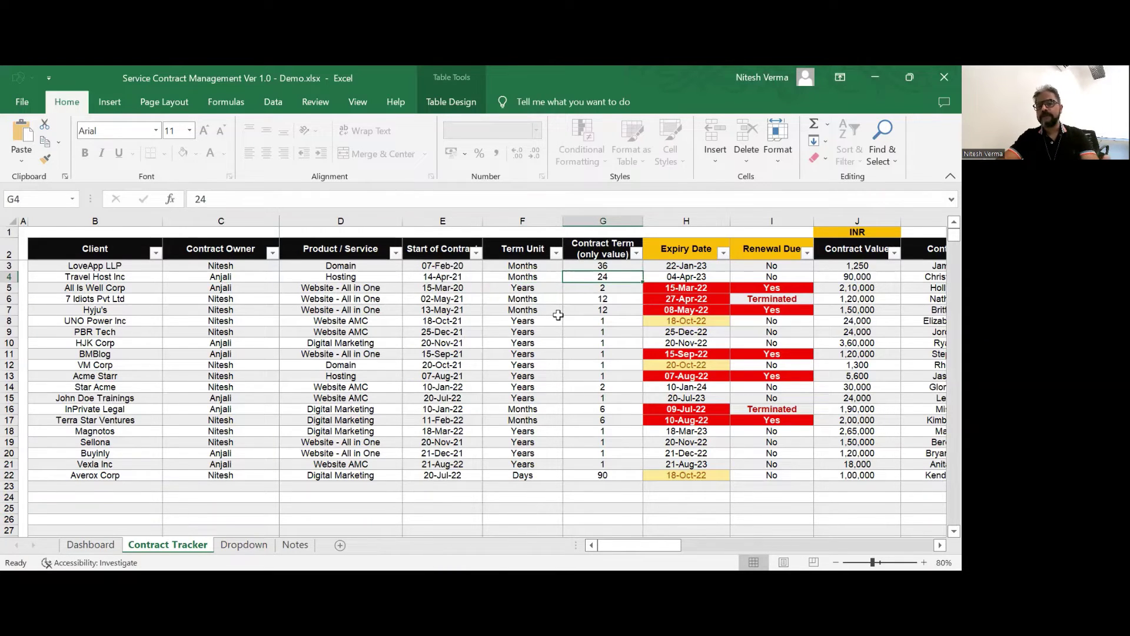
Step: Compare the Term Unit with the Contract Term for LoveApp LLP and All Is Well Corp
{"action": "key", "text": "Left"}
{"action": "key", "text": "Up"}
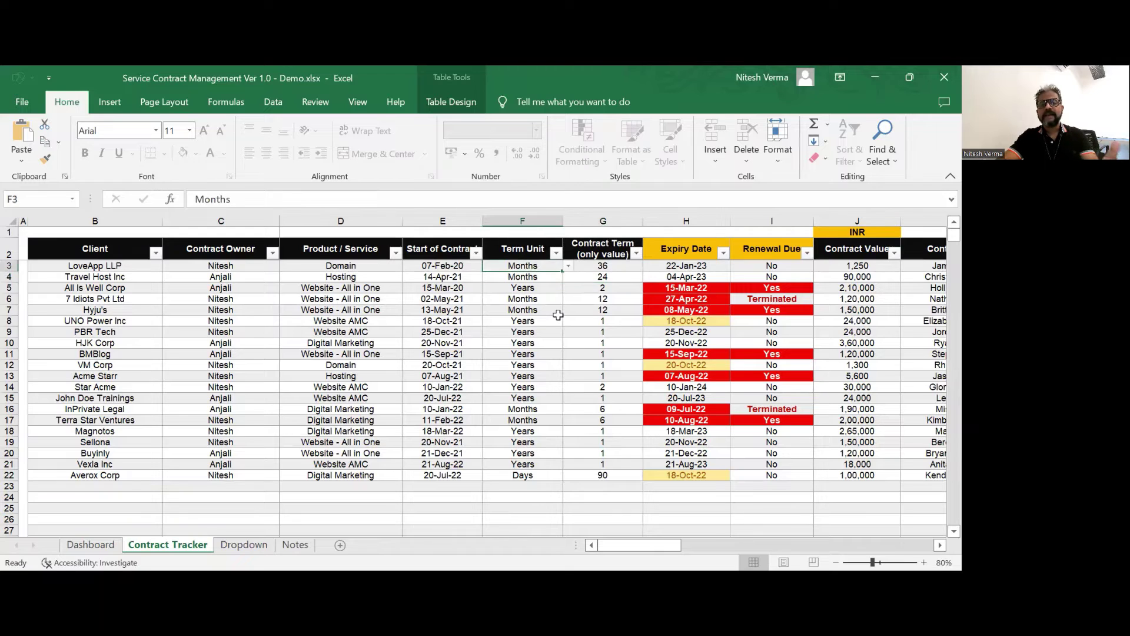
{"action": "key", "text": "Right"}
{"action": "key", "text": "Down"}
{"action": "key", "text": "Down"}
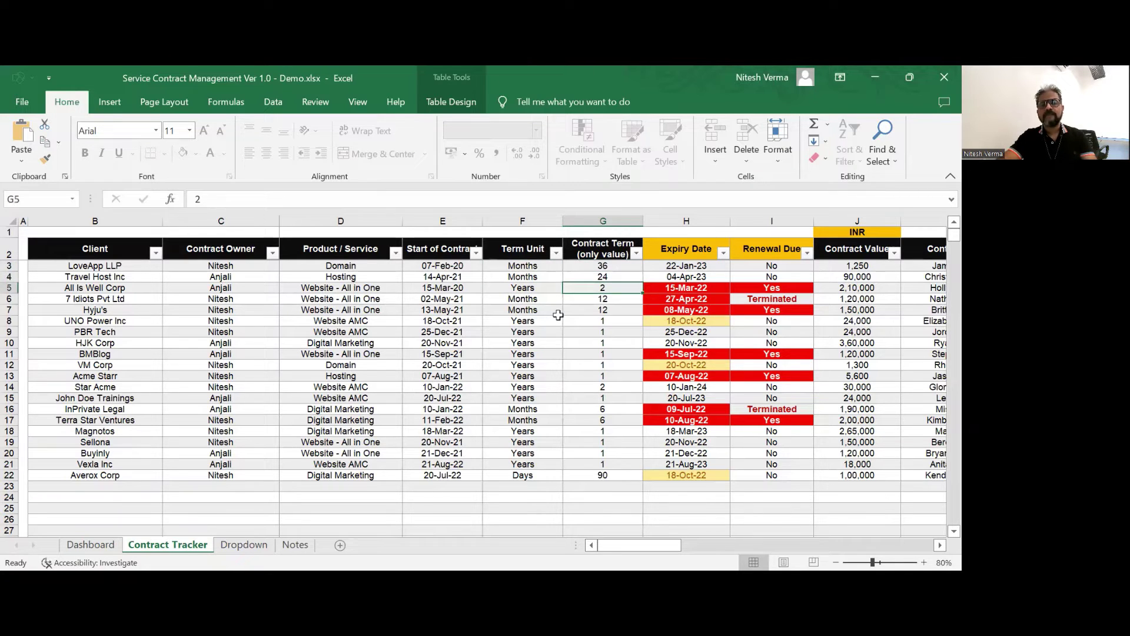
{"action": "key", "text": "Left"}
{"action": "key", "text": "Right"}
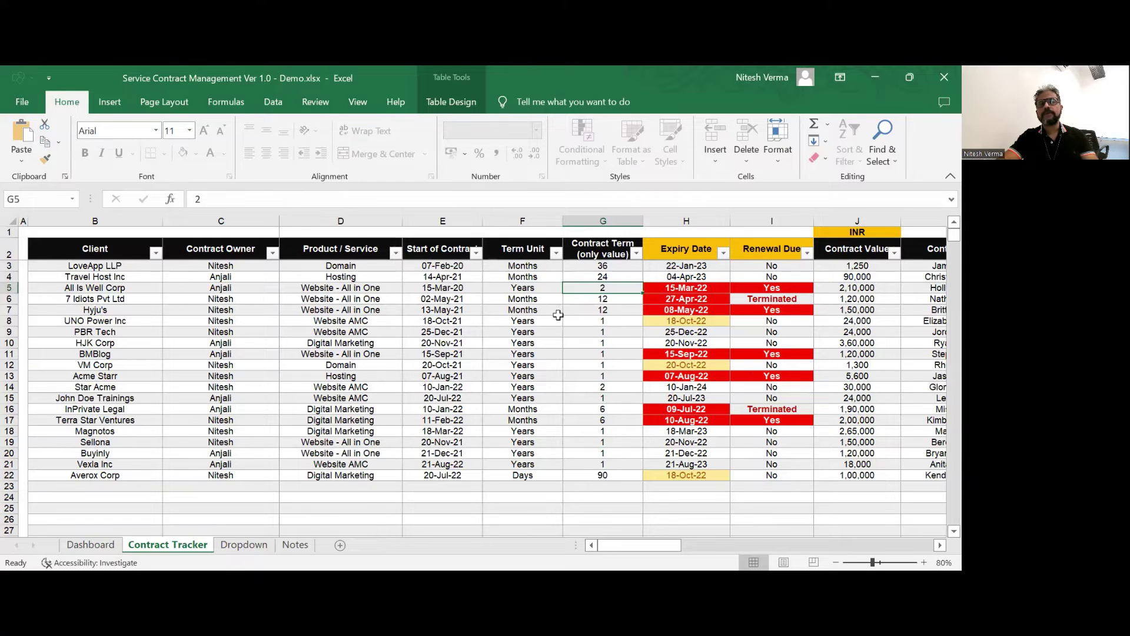
Step: Examine the Term Unit, Contract Term and Expiry Date in the Star Acme row
{"action": "key", "text": "Left"}
{"action": "key", "text": "Down"}
{"action": "key", "text": "Down"}
{"action": "key", "text": "Down"}
{"action": "key", "text": "Down"}
{"action": "key", "text": "Down"}
{"action": "key", "text": "Down"}
{"action": "key", "text": "Down"}
{"action": "key", "text": "Down"}
{"action": "key", "text": "Down"}
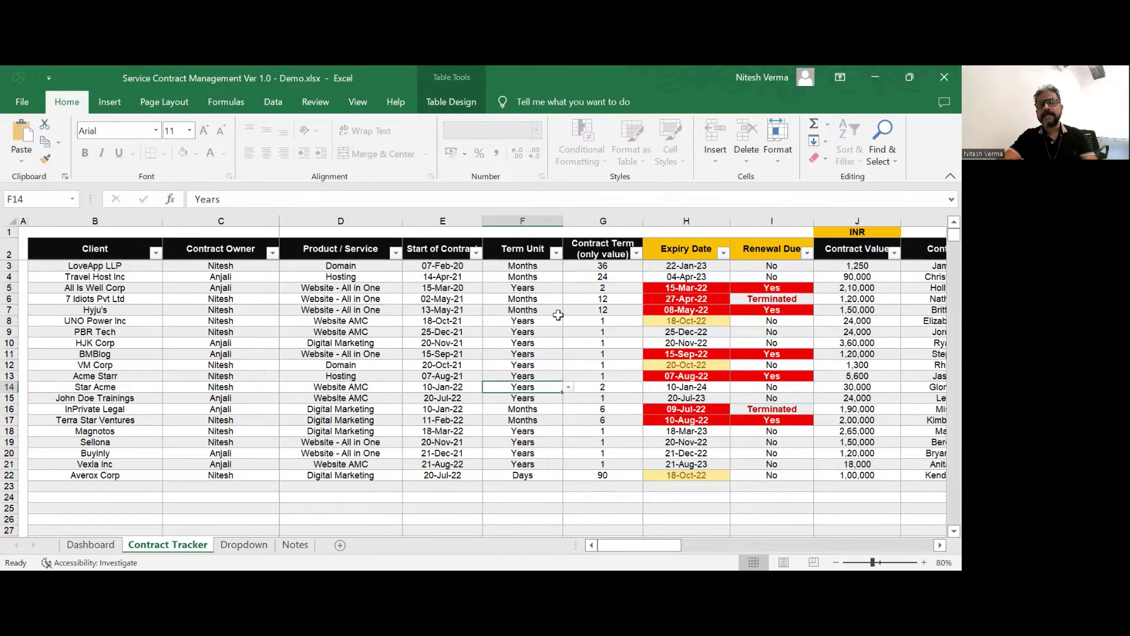
{"action": "key", "text": "Right"}
{"action": "key", "text": "Left"}
{"action": "key", "text": "Right"}
{"action": "key", "text": "Right"}
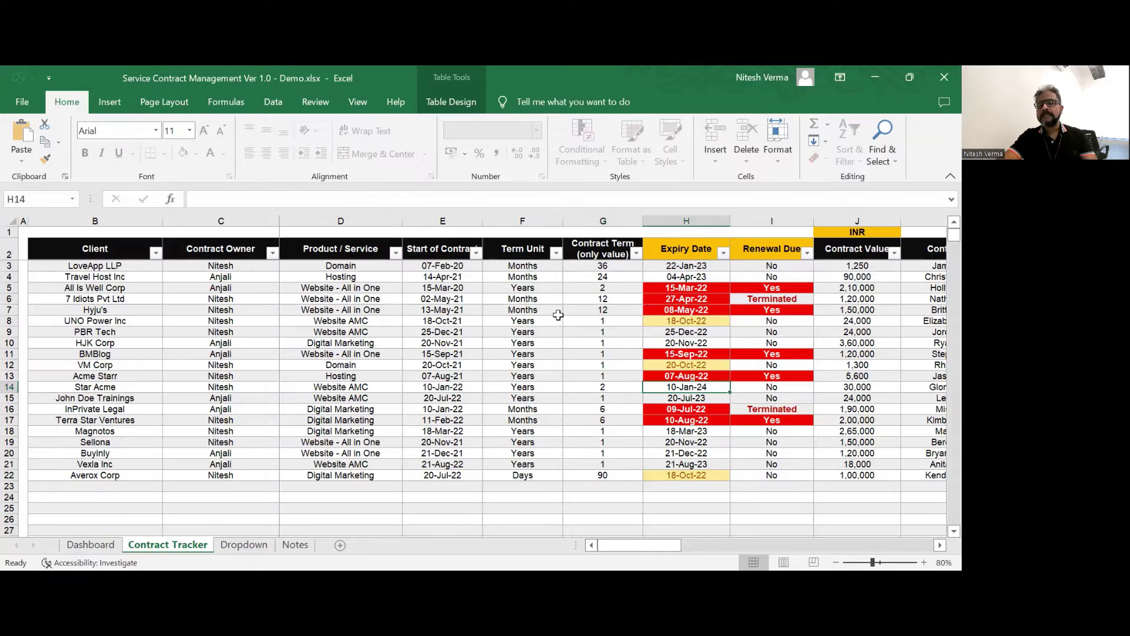
Step: Review the Expiry Date column up to its header and the LoveApp LLP row from Expiry Date to Contact Person
{"action": "key", "text": "Up"}
{"action": "key", "text": "Up"}
{"action": "key", "text": "Up"}
{"action": "key", "text": "Up"}
{"action": "key", "text": "Up"}
{"action": "key", "text": "Up"}
{"action": "key", "text": "Up"}
{"action": "key", "text": "Up"}
{"action": "key", "text": "Up"}
{"action": "key", "text": "Up"}
{"action": "key", "text": "Up"}
{"action": "key", "text": "Up"}
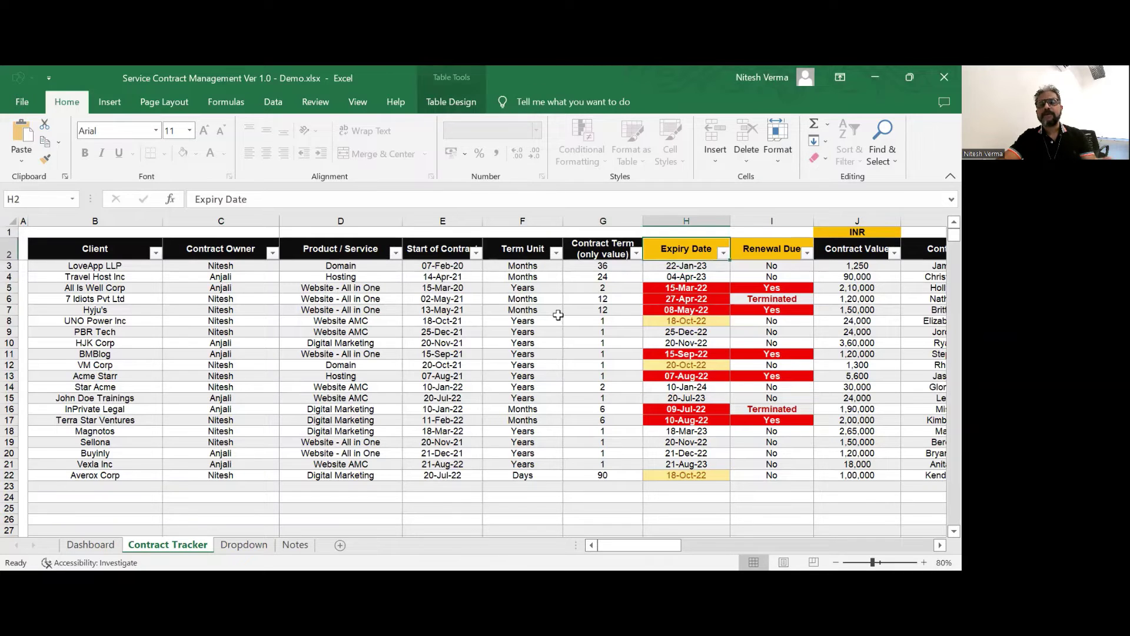
{"action": "key", "text": "Down"}
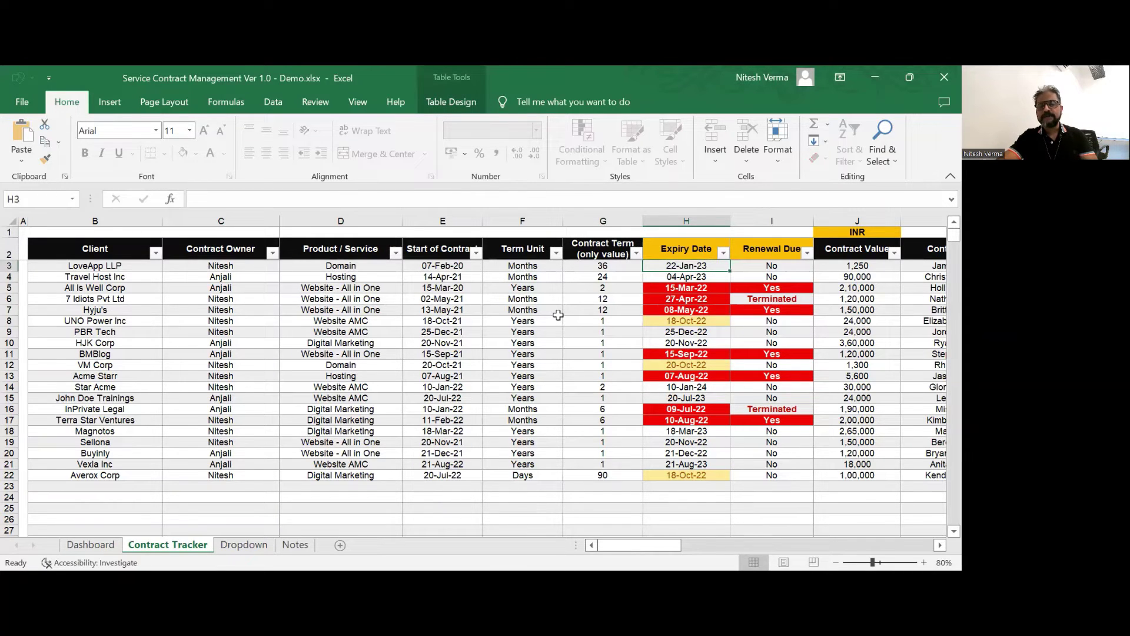
{"action": "key", "text": "Right"}
{"action": "key", "text": "Right"}
{"action": "key", "text": "Right"}
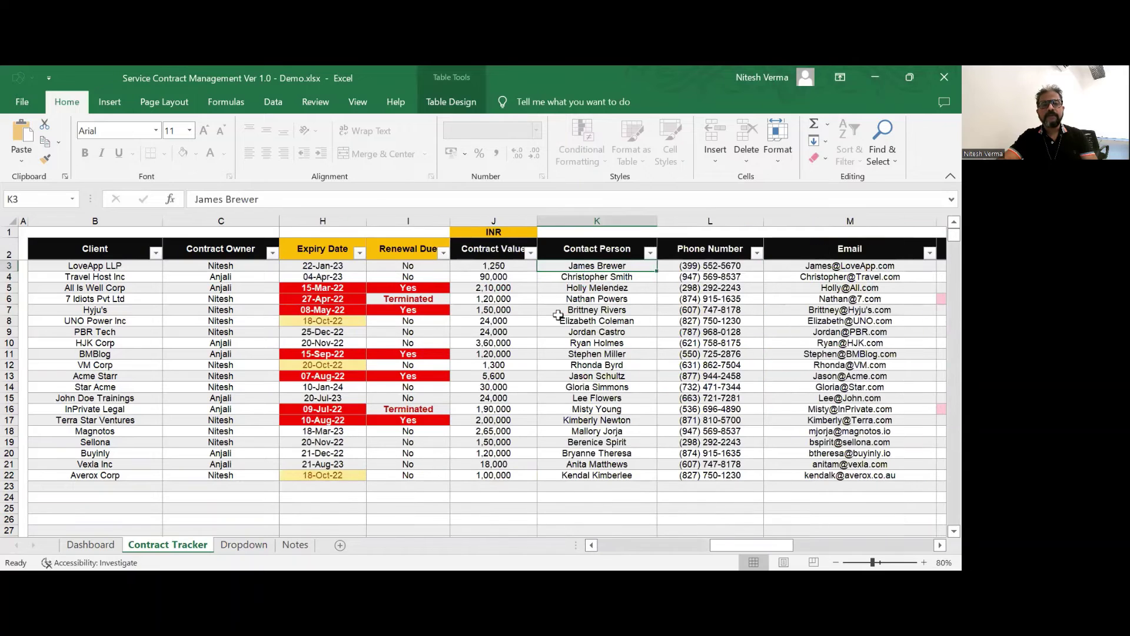
Step: Revisit the Term Unit and Contract Term for LoveApp LLP and examine the Travel Host Inc Expiry Date
{"action": "key", "text": "Left"}
{"action": "key", "text": "Left"}
{"action": "key", "text": "Left"}
{"action": "key", "text": "Left"}
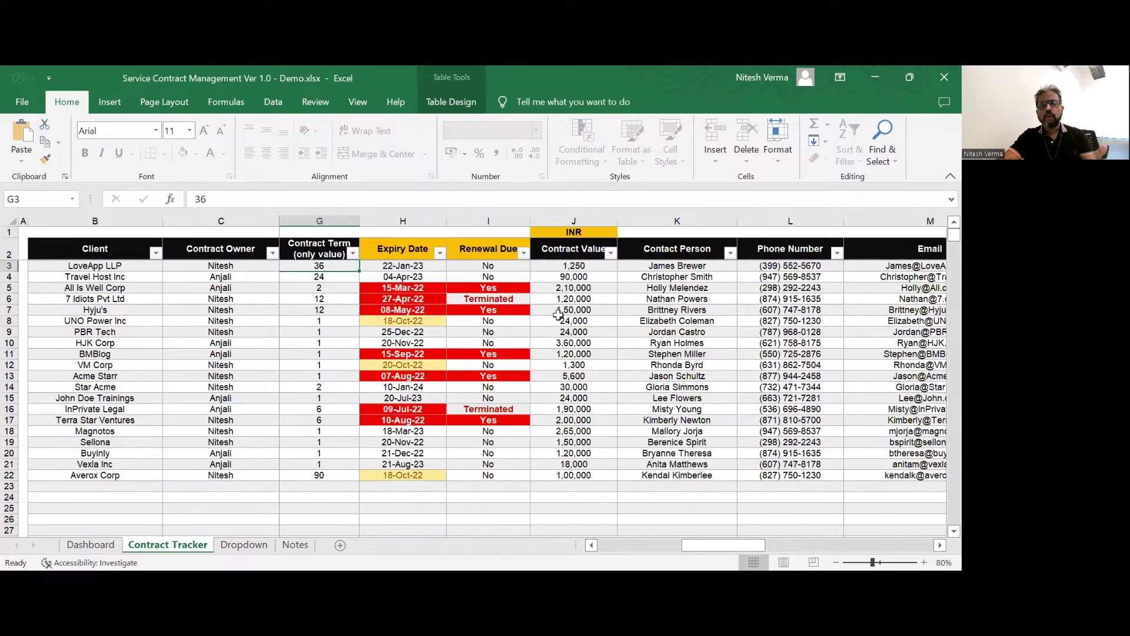
{"action": "key", "text": "Left"}
{"action": "key", "text": "Right"}
{"action": "key", "text": "Right"}
{"action": "key", "text": "Down"}
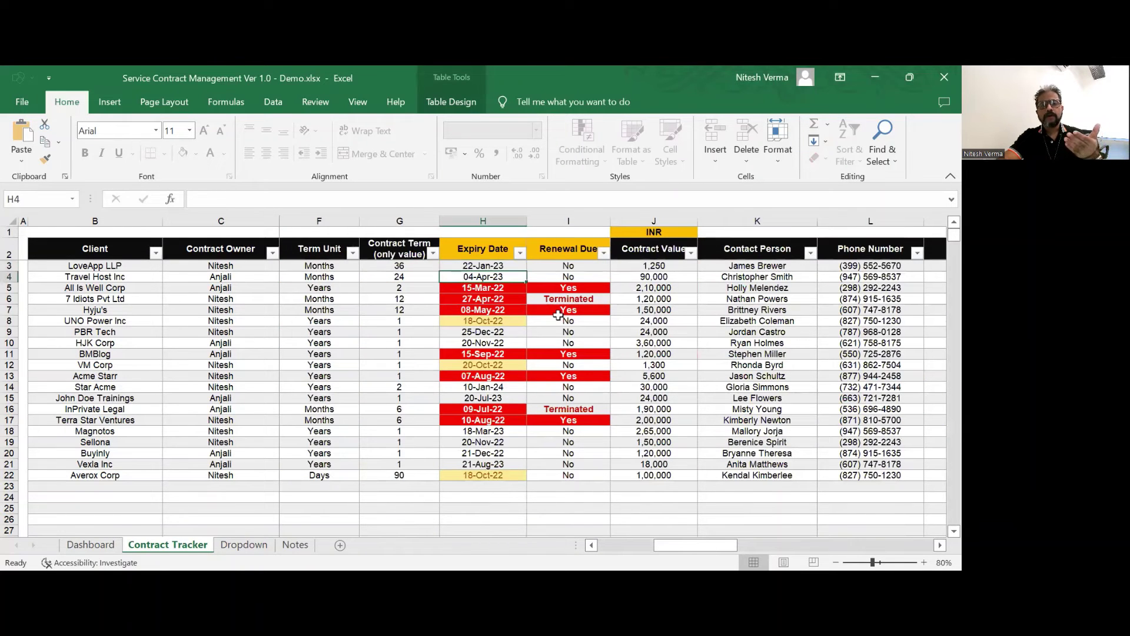
Step: Examine the Expiry Date and Renewal Due cells for All Is Well Corp, and the highlighted Expiry Date for UNO Power Inc
{"action": "key", "text": "Down"}
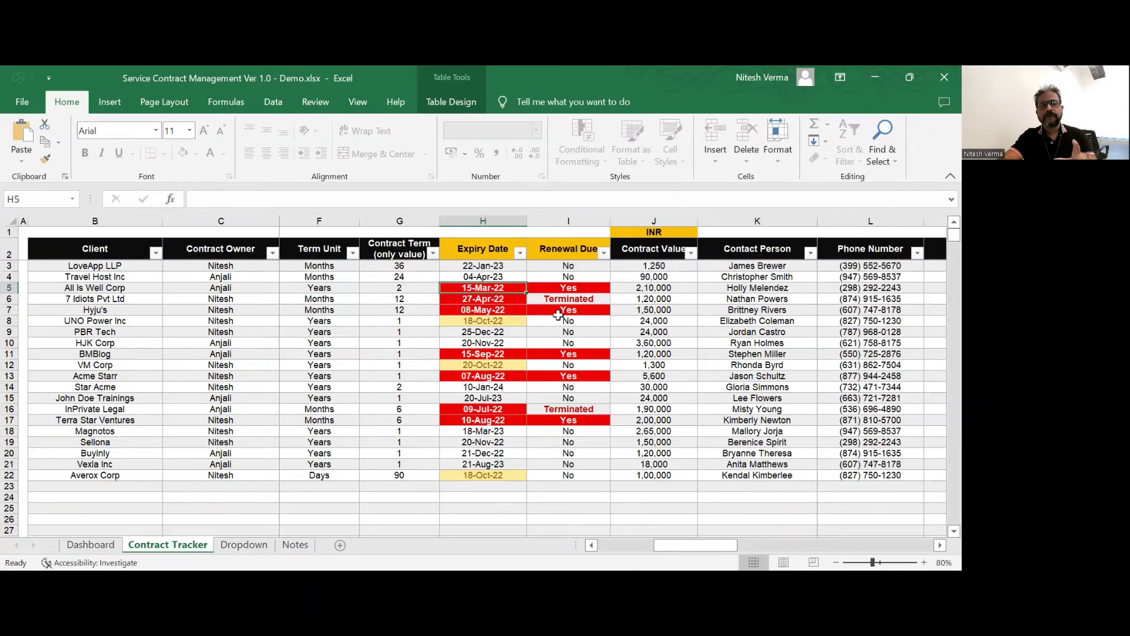
{"action": "key", "text": "Right"}
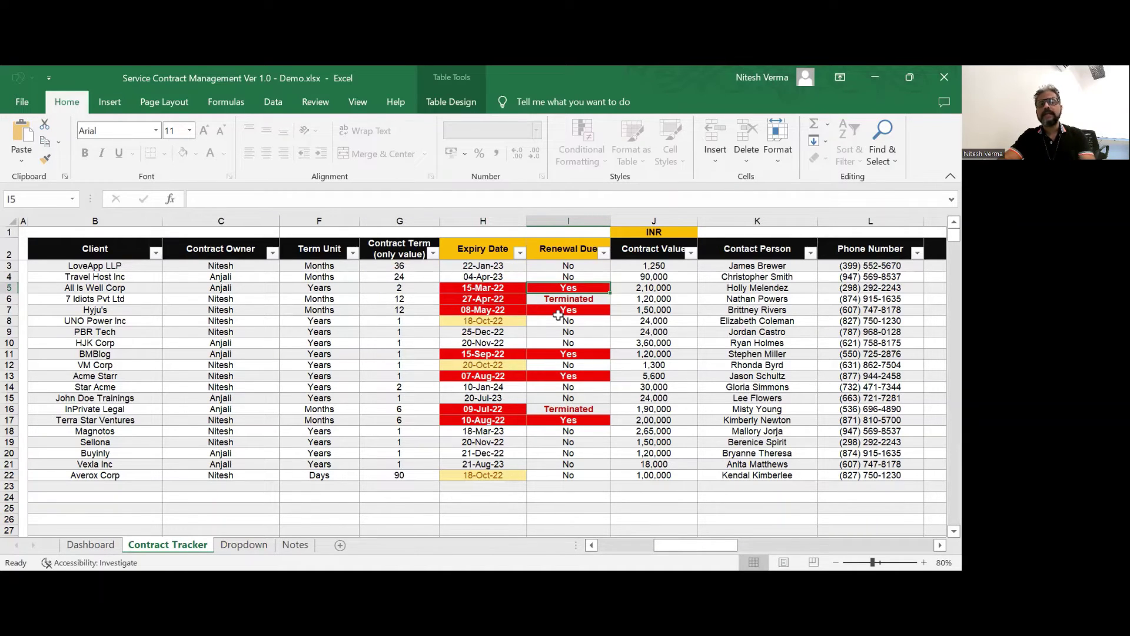
{"action": "key", "text": "Left"}
{"action": "key", "text": "Down"}
{"action": "key", "text": "Down"}
{"action": "key", "text": "Down"}
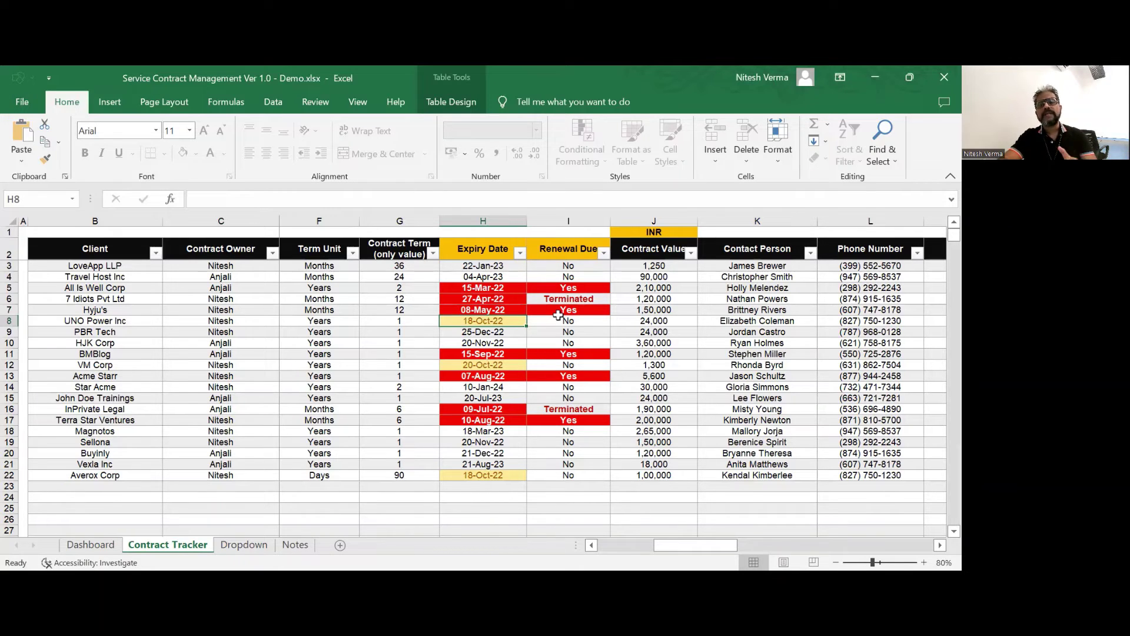
Step: Review the UNO Power Inc row from Renewal Due through Contract Value and the contact columns to Remarks
{"action": "key", "text": "Right"}
{"action": "key", "text": "Right"}
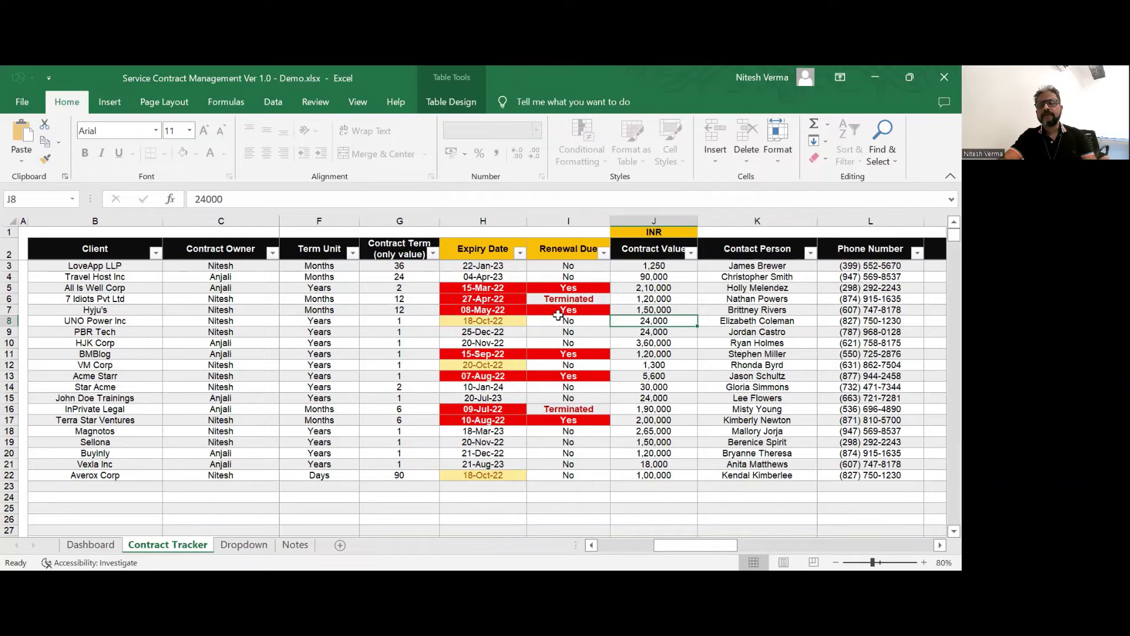
{"action": "key", "text": "Right"}
{"action": "key", "text": "Right"}
{"action": "key", "text": "Right"}
{"action": "key", "text": "Right"}
{"action": "key", "text": "Right"}
{"action": "key", "text": "Right"}
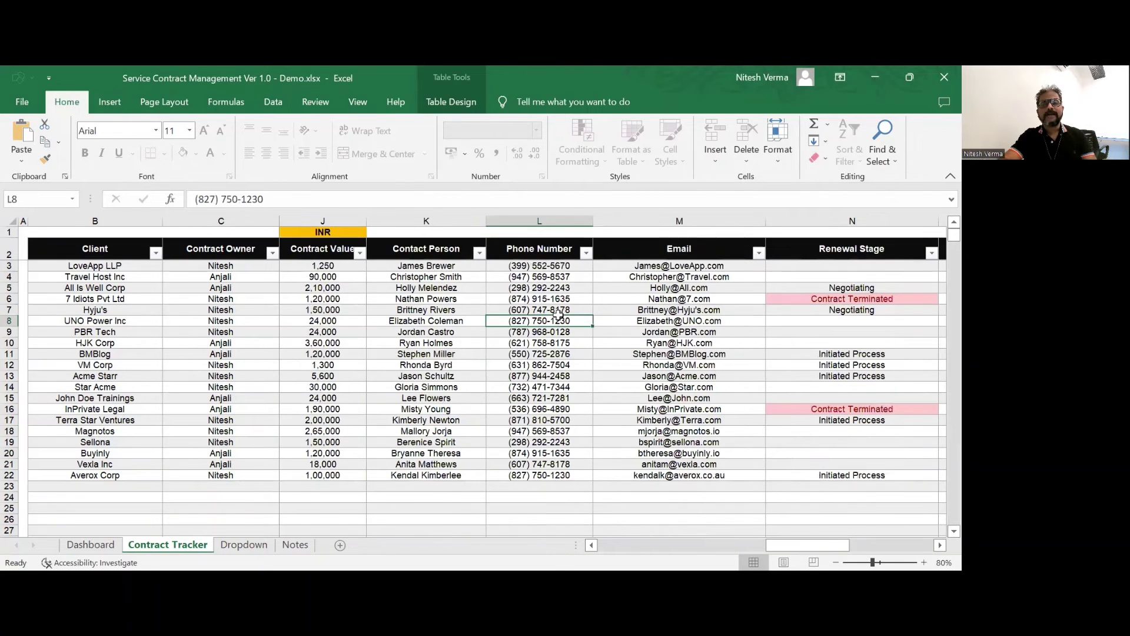
{"action": "key", "text": "Right"}
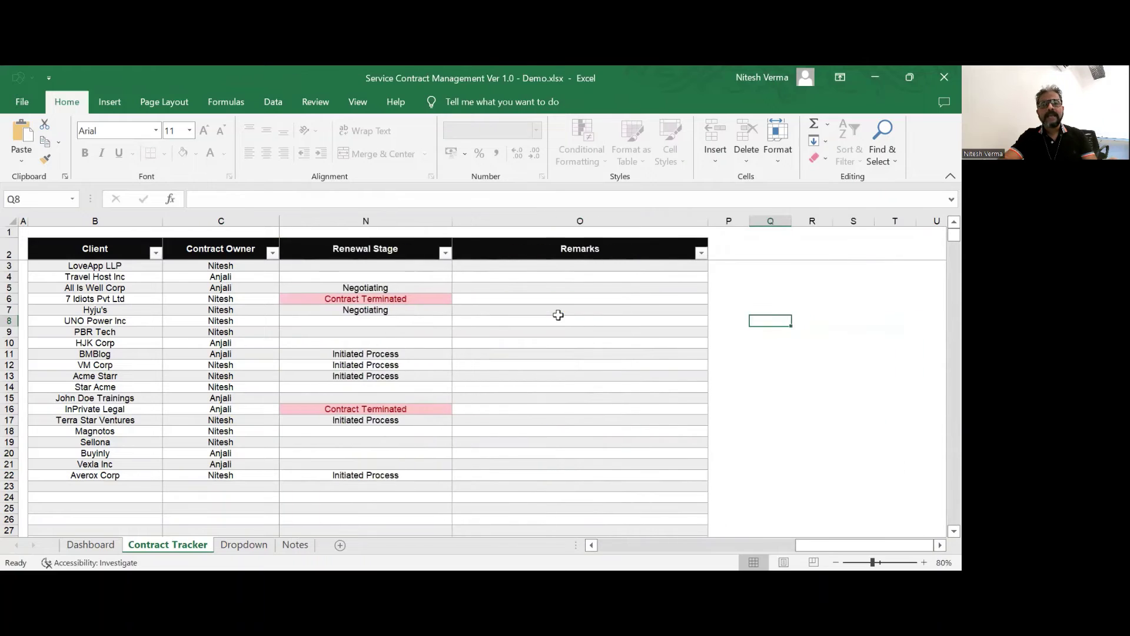
Step: Examine the Renewal Stage and Remarks columns around the 7 Idiots Pvt Ltd row
{"action": "key", "text": "Left"}
{"action": "key", "text": "Left"}
{"action": "key", "text": "Left"}
{"action": "key", "text": "Left"}
{"action": "key", "text": "Up"}
{"action": "key", "text": "Up"}
{"action": "key", "text": "Right"}
{"action": "key", "text": "Right"}
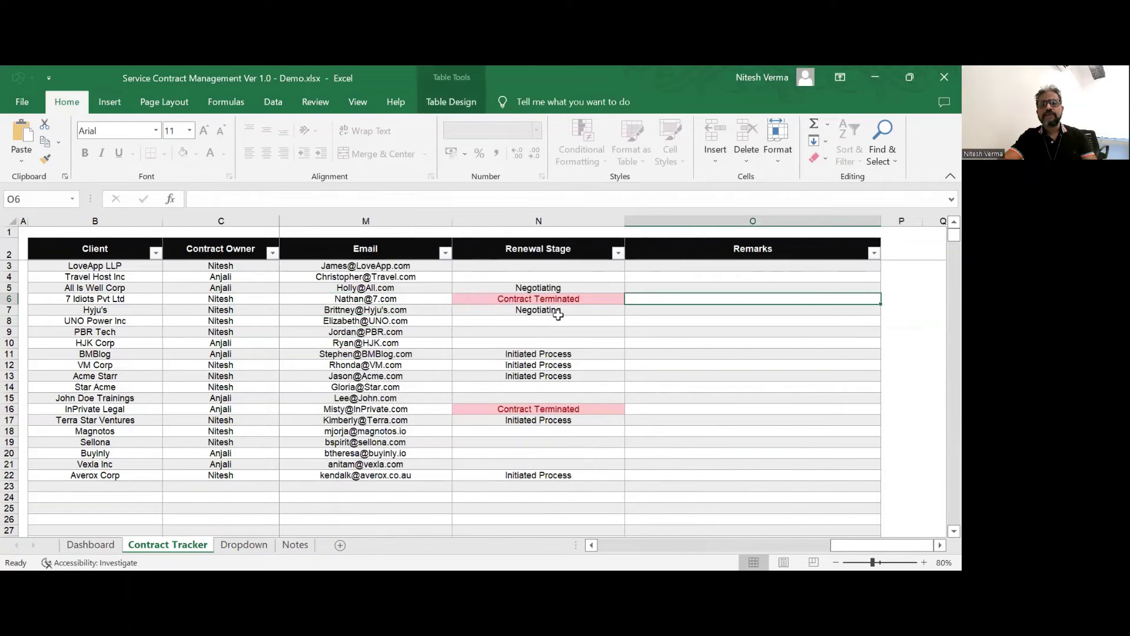
Step: Inspect the choices available for Renewal Stage in the Travel Host Inc row without selecting one
{"action": "key", "text": "Left"}
{"action": "key", "text": "Up"}
{"action": "key", "text": "Up"}
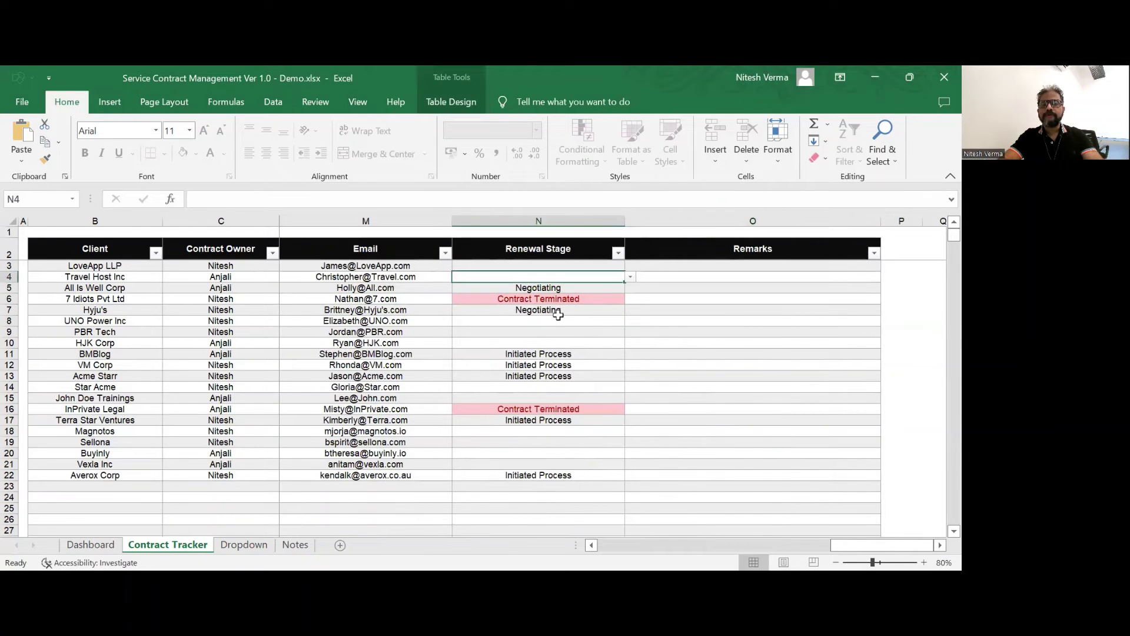
{"action": "left_click", "coordinate": [632, 278]}
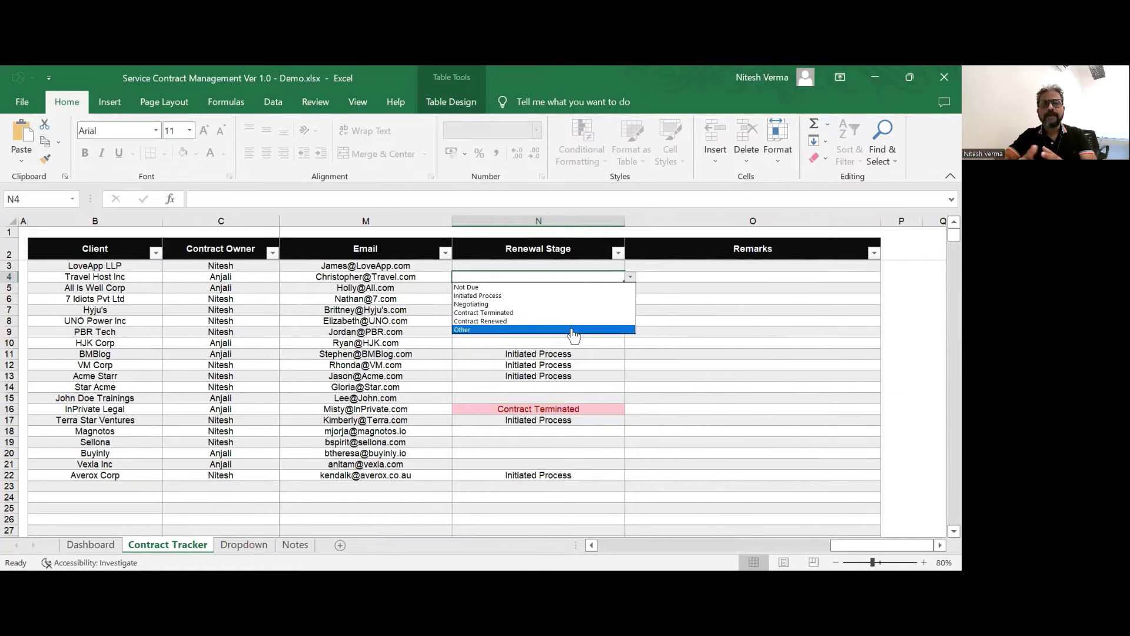
{"action": "left_click", "coordinate": [691, 392]}
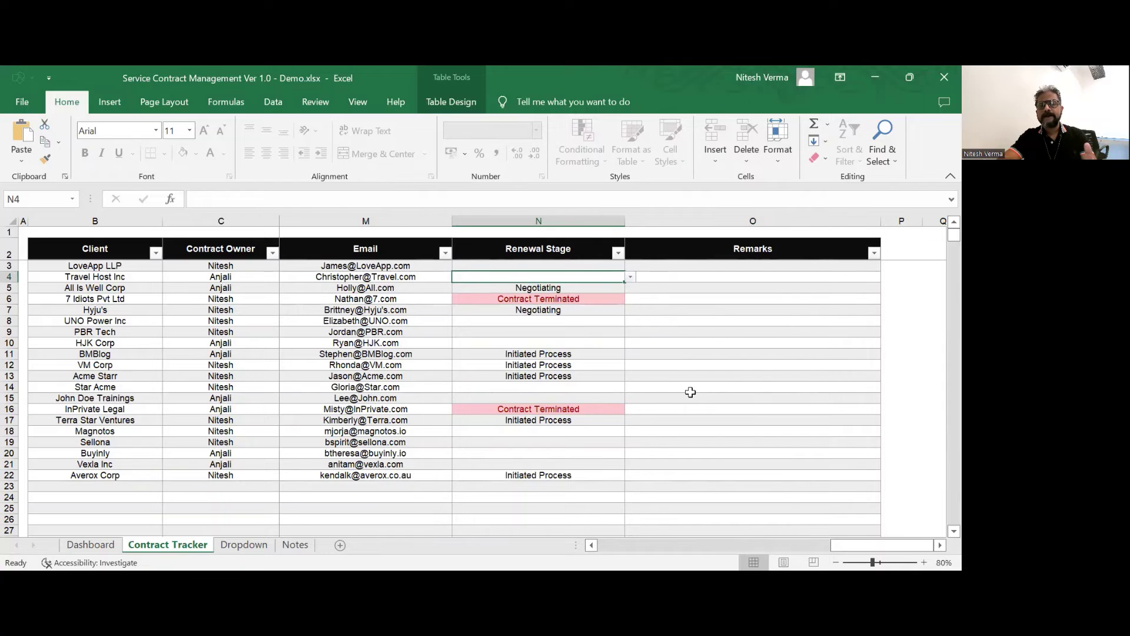
Step: Check the Travel Host Inc Remarks cell and look at the sheet protection commands
{"action": "key", "text": "Tab"}
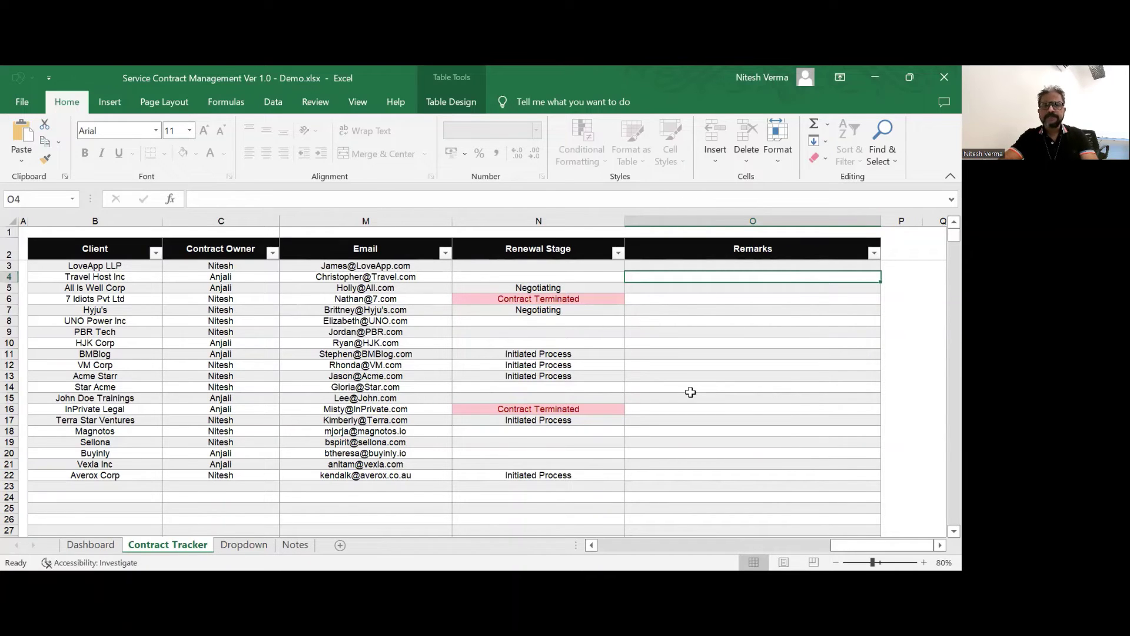
{"action": "left_click", "coordinate": [318, 103]}
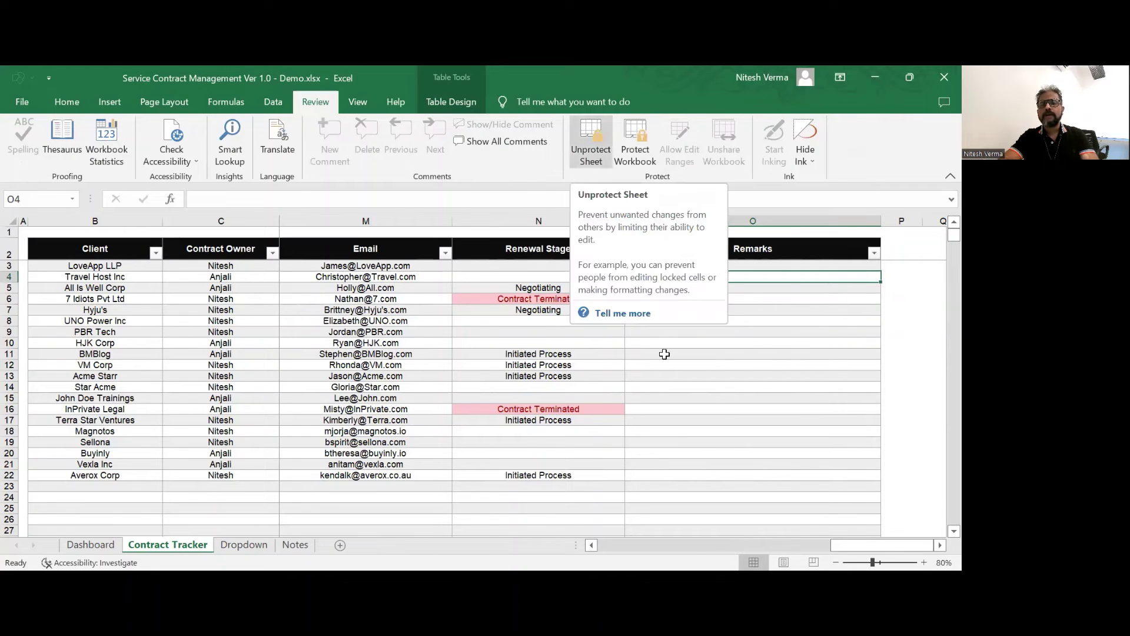
{"action": "left_click", "coordinate": [723, 373]}
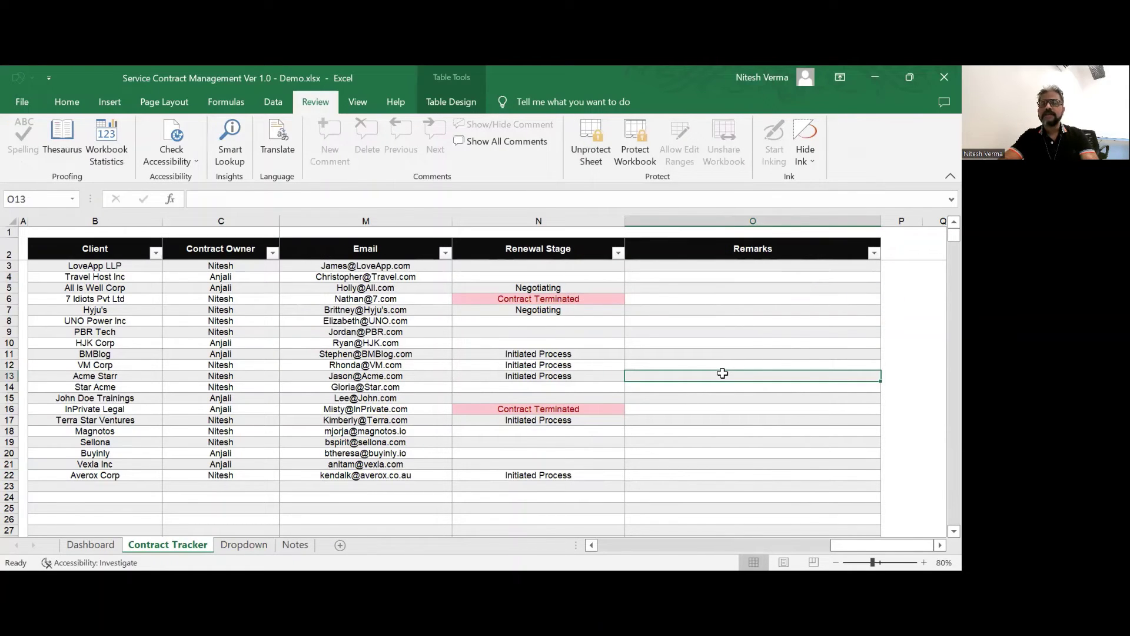
Step: Open the Dropdown sheet and examine the Product_List entries and the first Renewal_Stage entry
{"action": "left_click", "coordinate": [232, 547]}
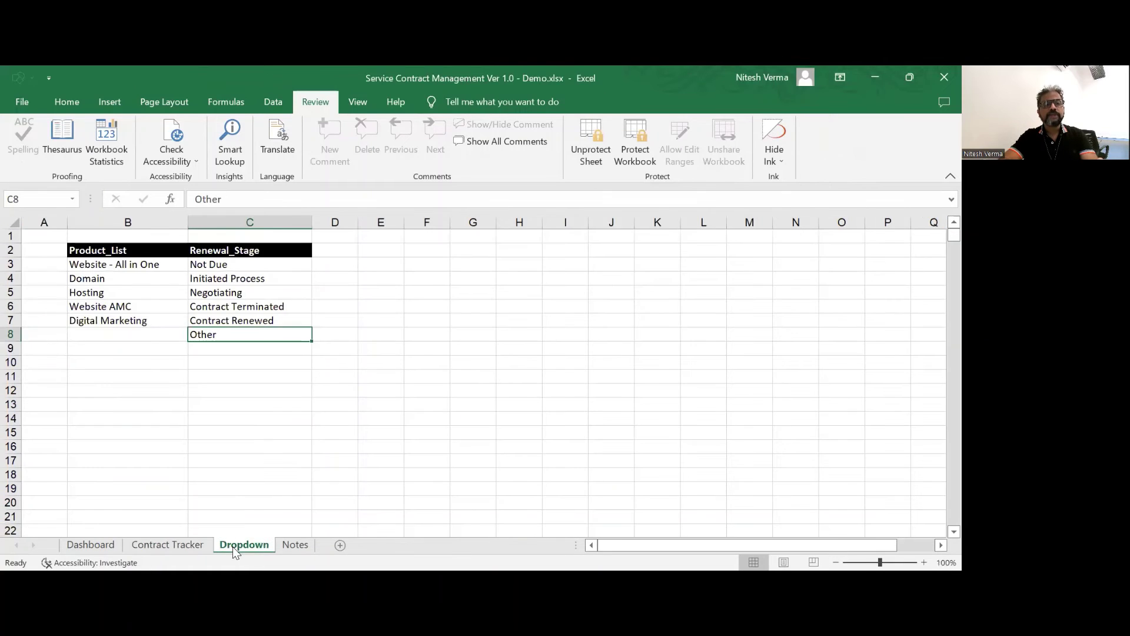
{"action": "left_click", "coordinate": [148, 265]}
{"action": "key", "text": "Down"}
{"action": "key", "text": "Down"}
{"action": "key", "text": "Down"}
{"action": "key", "text": "Down"}
{"action": "key", "text": "Up"}
{"action": "key", "text": "Up"}
{"action": "key", "text": "Up"}
{"action": "key", "text": "Up"}
{"action": "key", "text": "Right"}
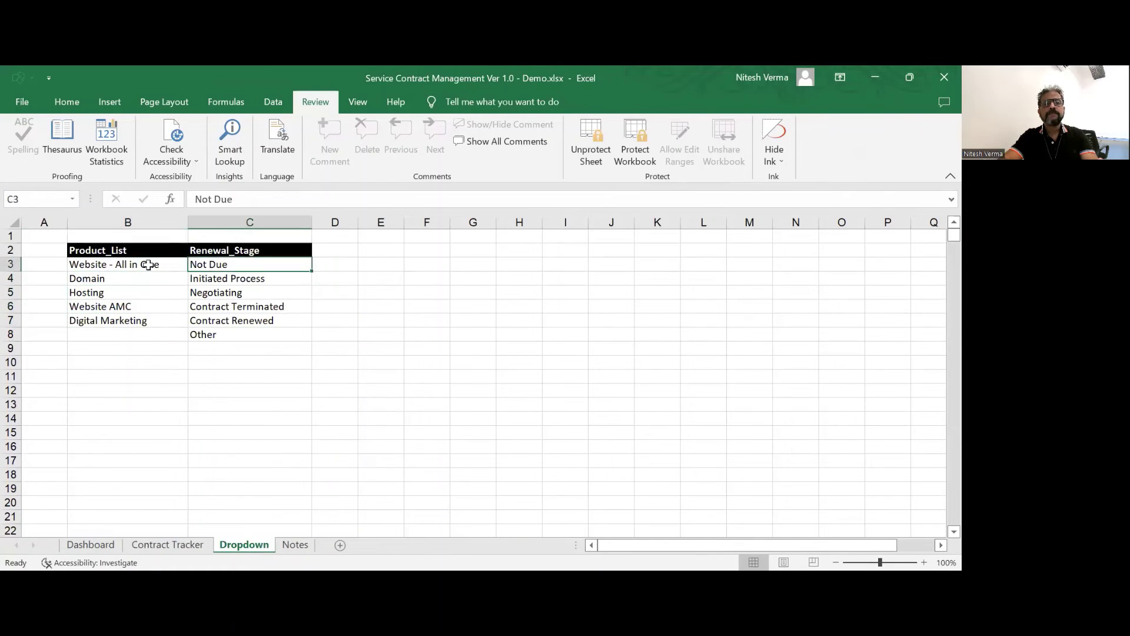
Step: Examine the Renewal_Stage entries on the Dropdown sheet from Not Due down to Other
{"action": "key", "text": "Down"}
{"action": "key", "text": "Down"}
{"action": "key", "text": "Down"}
{"action": "key", "text": "Down"}
{"action": "key", "text": "Down"}
{"action": "key", "text": "Up"}
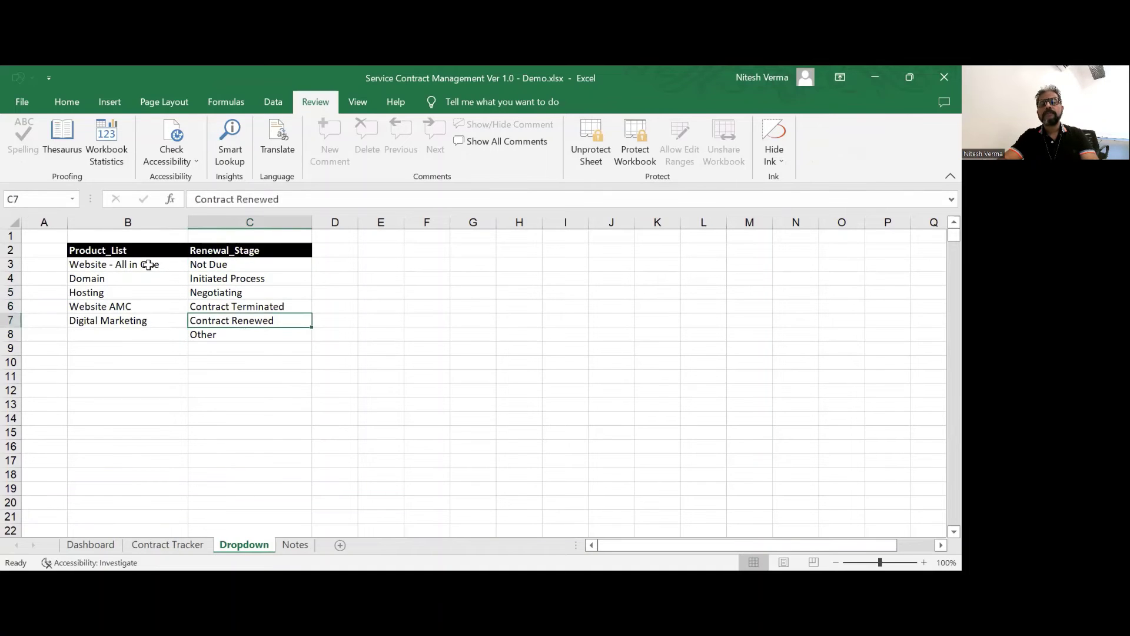
{"action": "key", "text": "Up"}
{"action": "key", "text": "Up"}
{"action": "key", "text": "Up"}
{"action": "key", "text": "Up"}
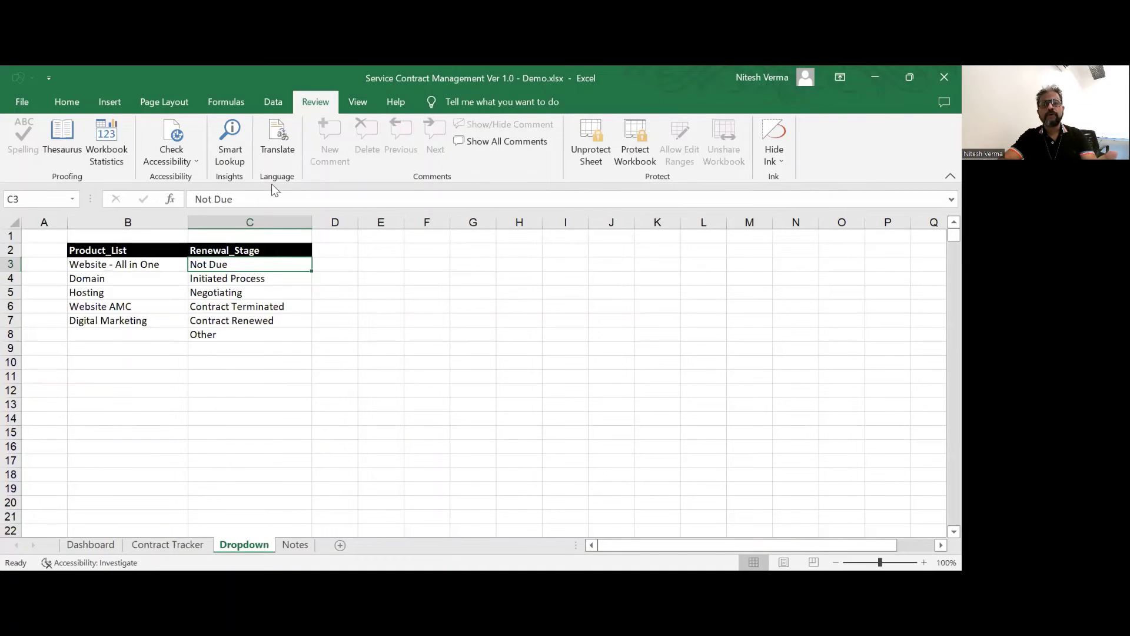
{"action": "left_click", "coordinate": [284, 220]}
Step: Select the Product_List entries in B3:B7 and inspect the workbook's defined names in the Name Manager, leaving them unedited
{"action": "left_click", "coordinate": [154, 264]}
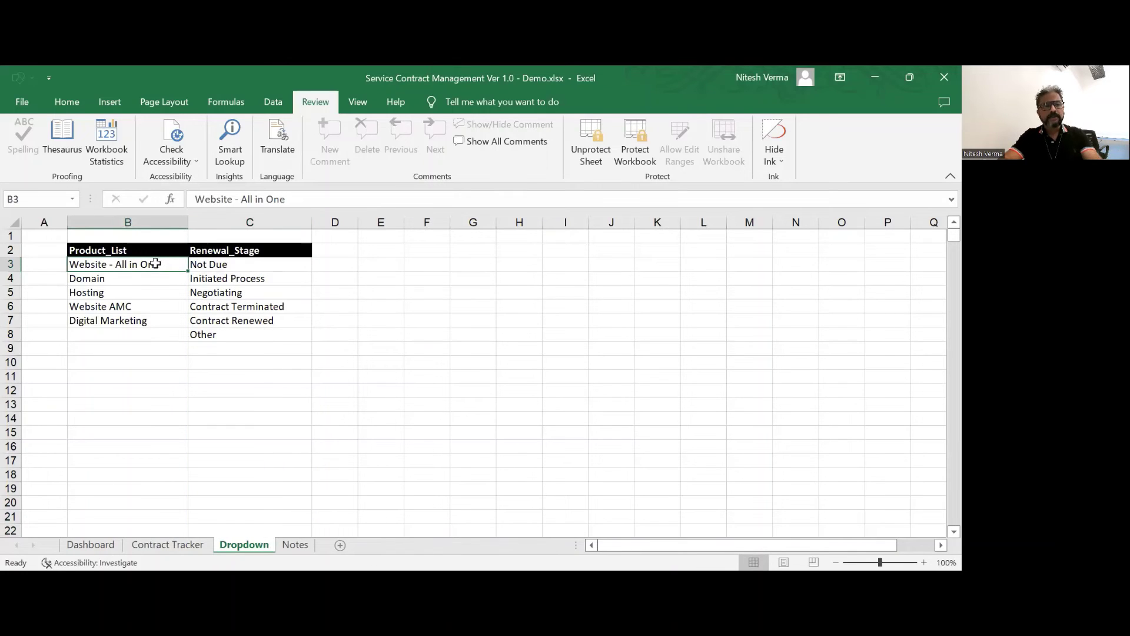
{"action": "key", "text": "shift+Down"}
{"action": "key", "text": "shift+Down"}
{"action": "key", "text": "shift+Down"}
{"action": "key", "text": "shift+Down"}
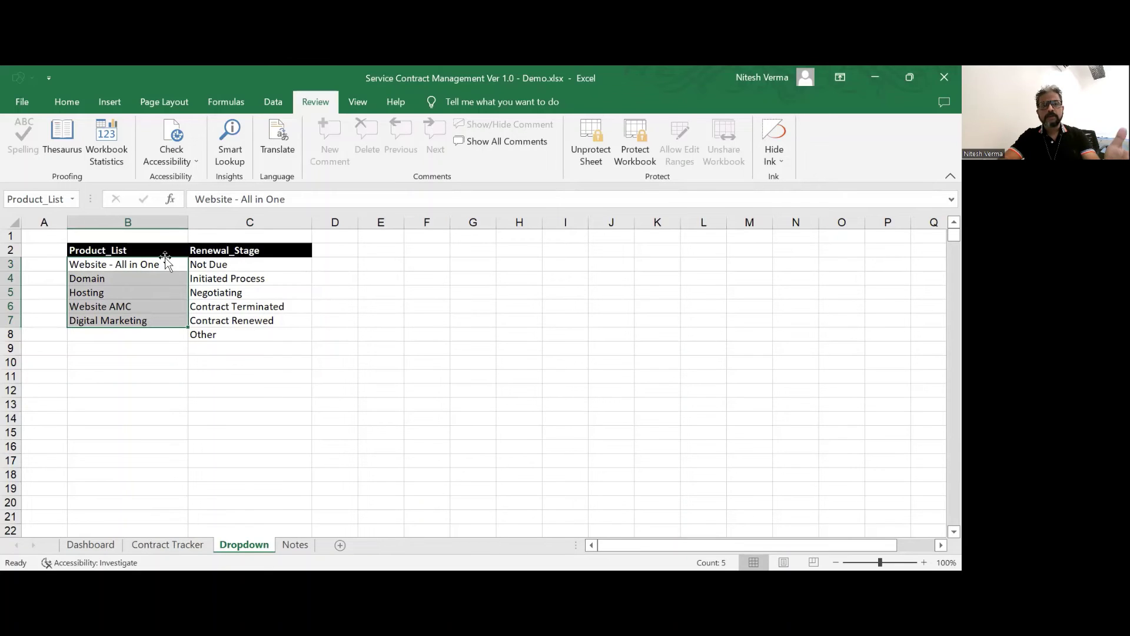
{"action": "left_click", "coordinate": [231, 104]}
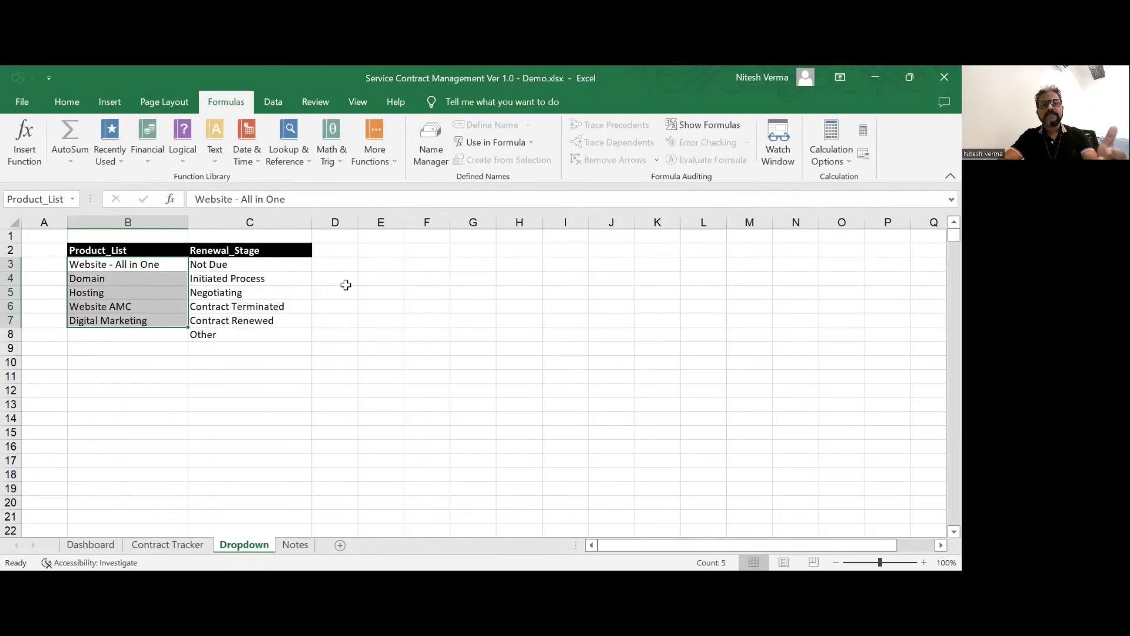
{"action": "left_click", "coordinate": [429, 154]}
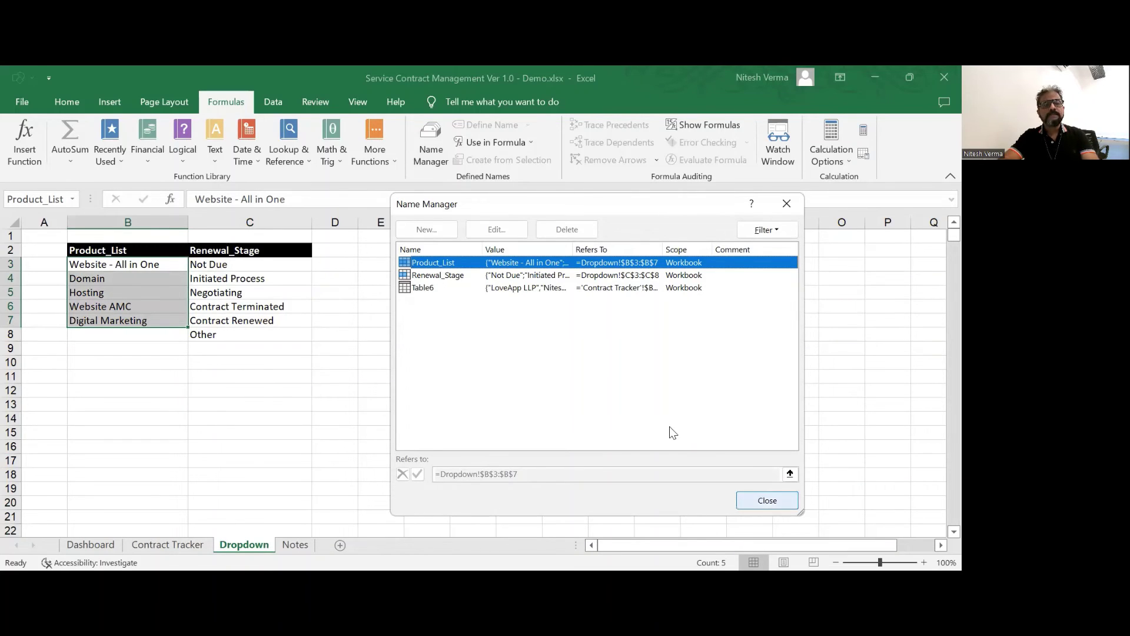
{"action": "left_click", "coordinate": [767, 501]}
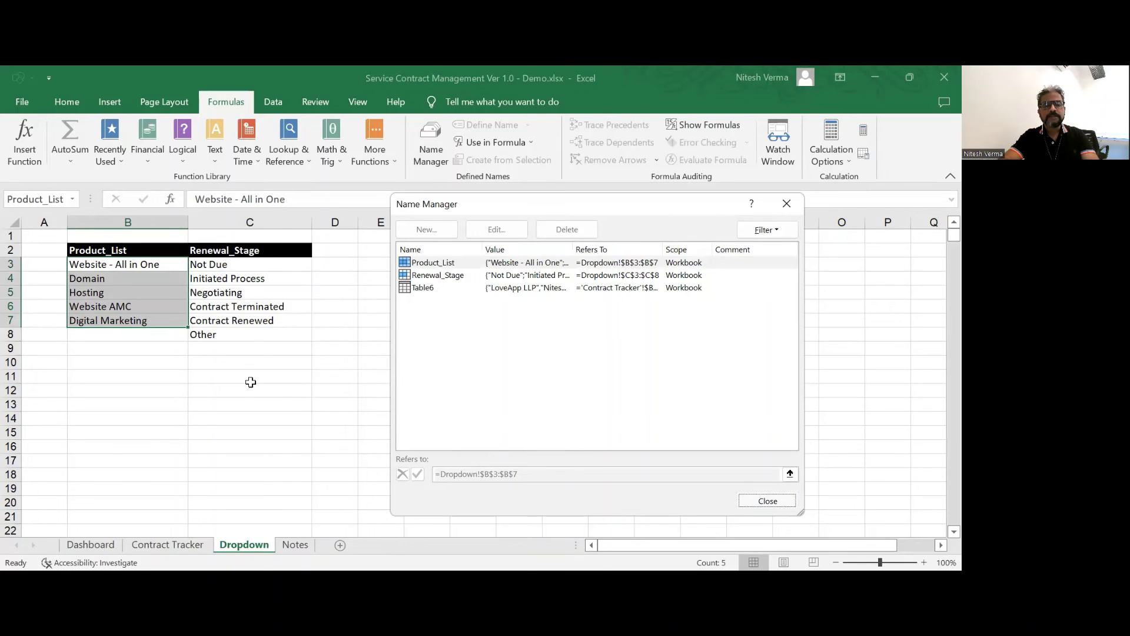
Step: Revisit the Contract Tracker sheet briefly, return to the Dashboard and bring up the sheet protection commands
{"action": "left_click", "coordinate": [202, 544]}
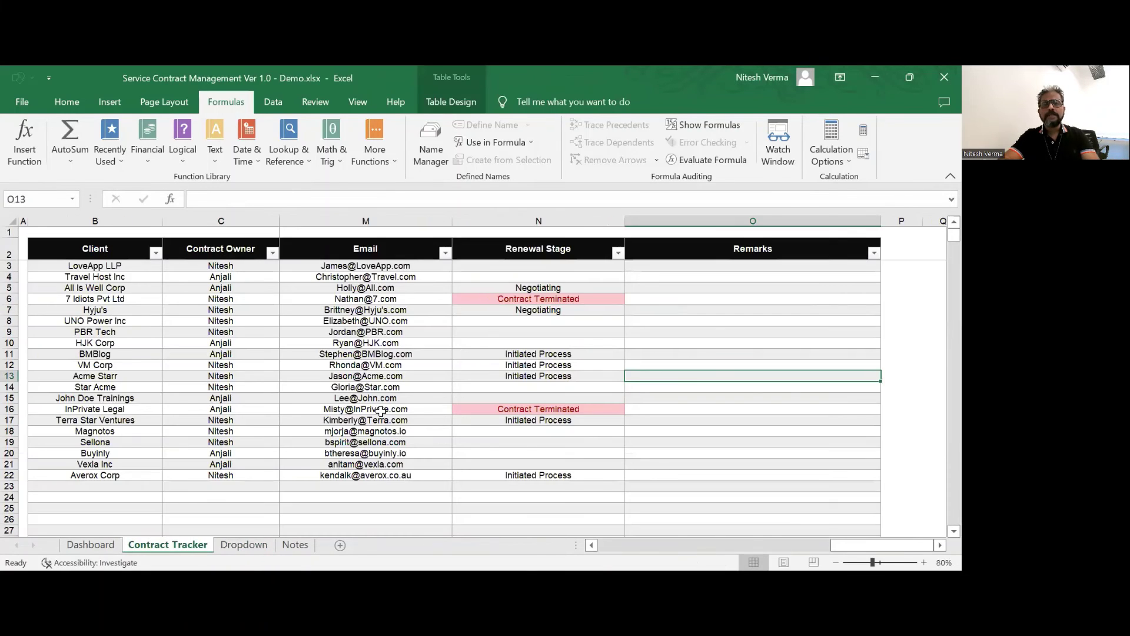
{"action": "left_click", "coordinate": [106, 546]}
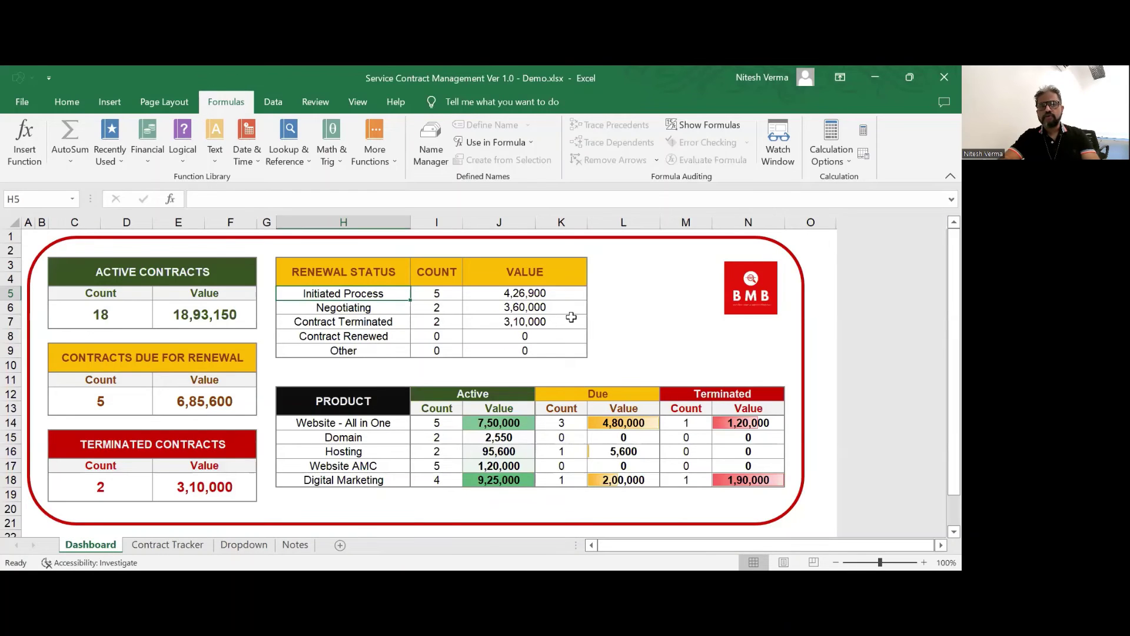
{"action": "left_click", "coordinate": [313, 102]}
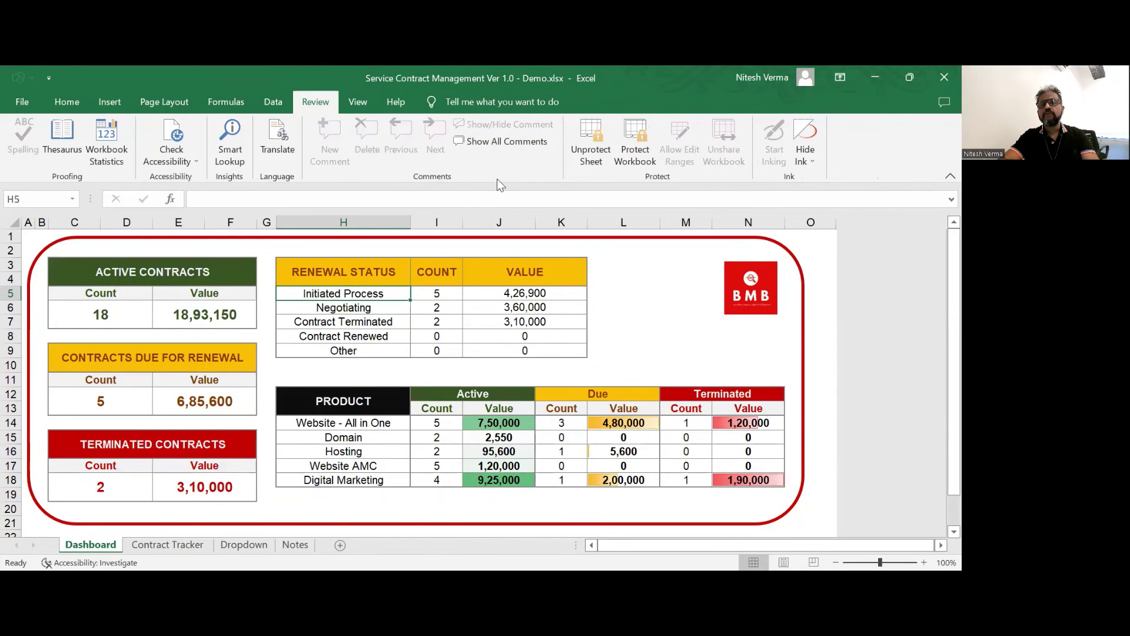